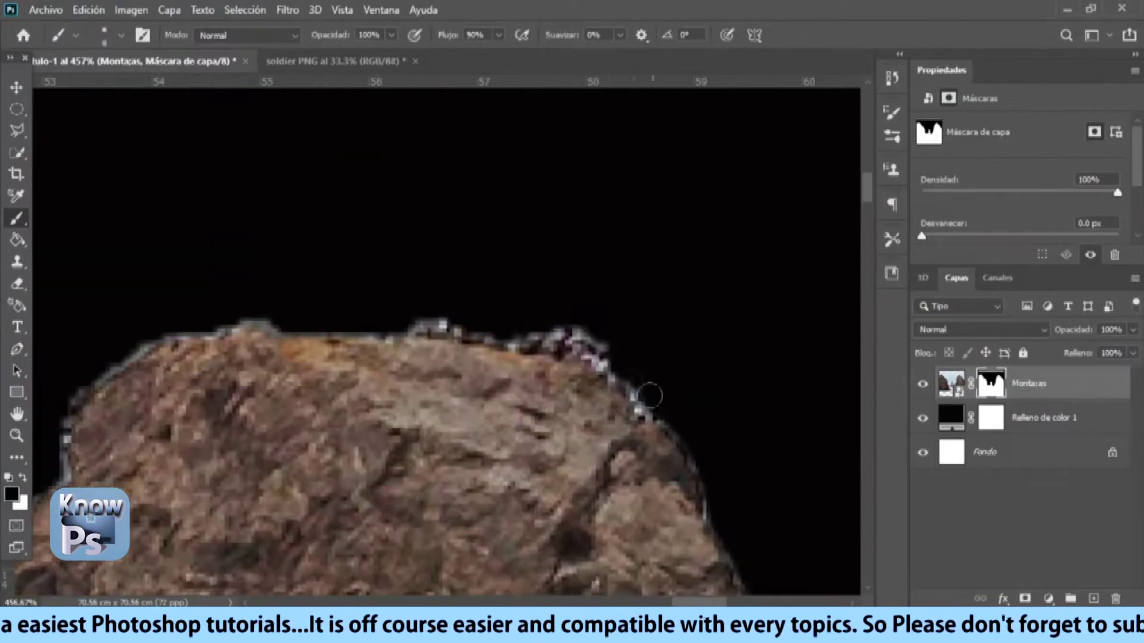
# Step: Pan and zoom along the Montañas mask's rock edges to check the cleanup
pyautogui.moveTo(188, 326); pyautogui.dragTo(423, 327)
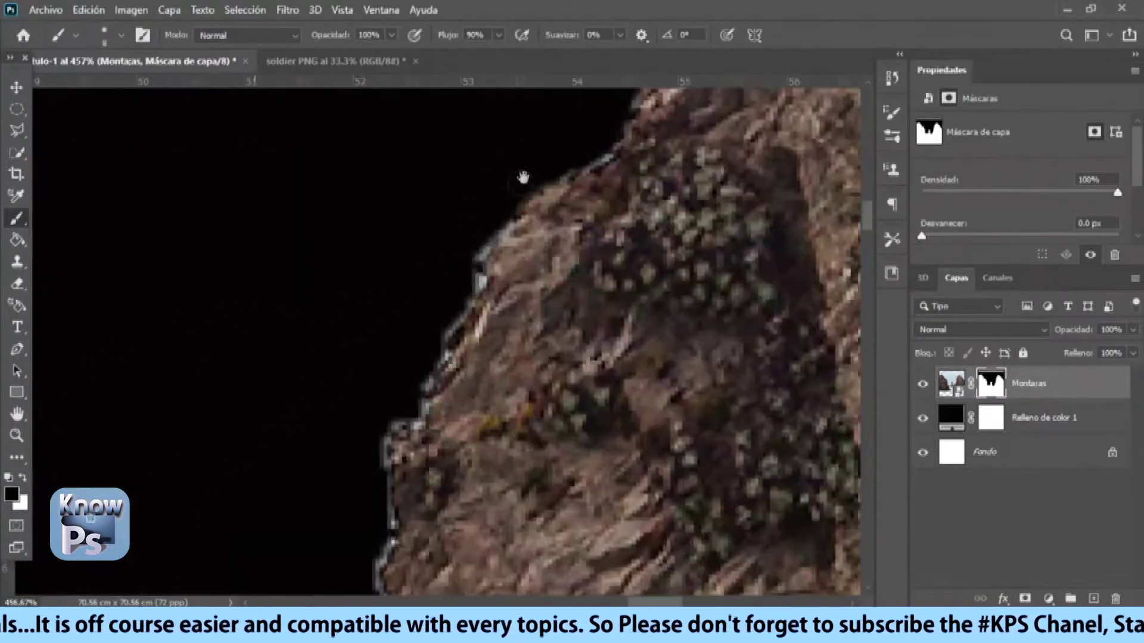
pyautogui.scroll(2, 422, 327)
pyautogui.scroll(2, 422, 327)
pyautogui.scroll(2, 429, 327)
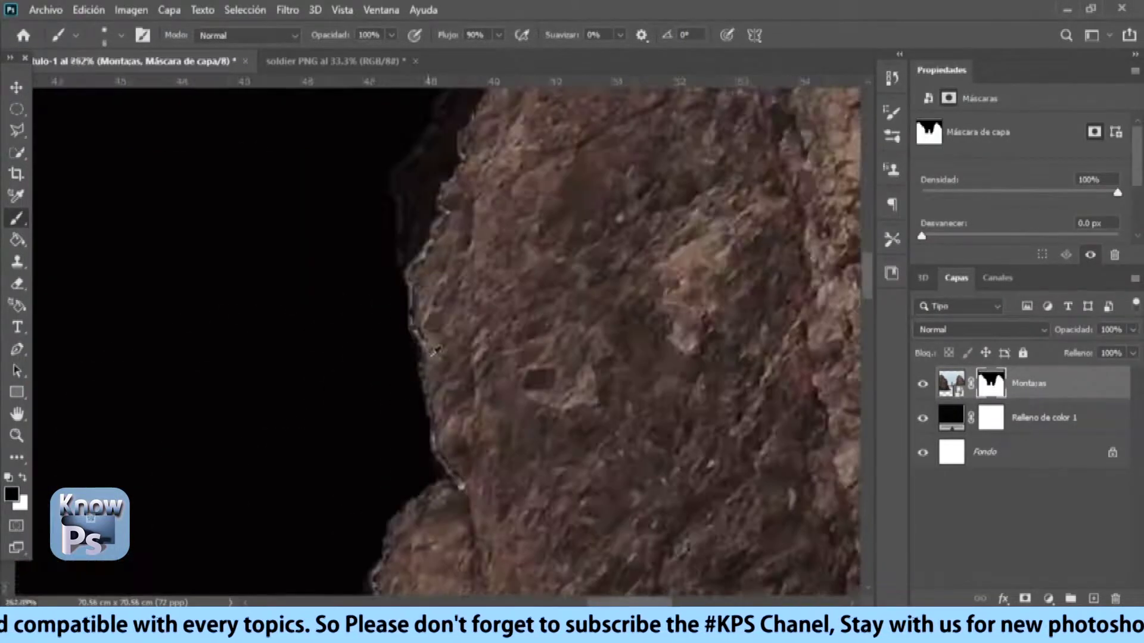
pyautogui.scroll(1, 441, 327)
pyautogui.scroll(-4, 326, 349)
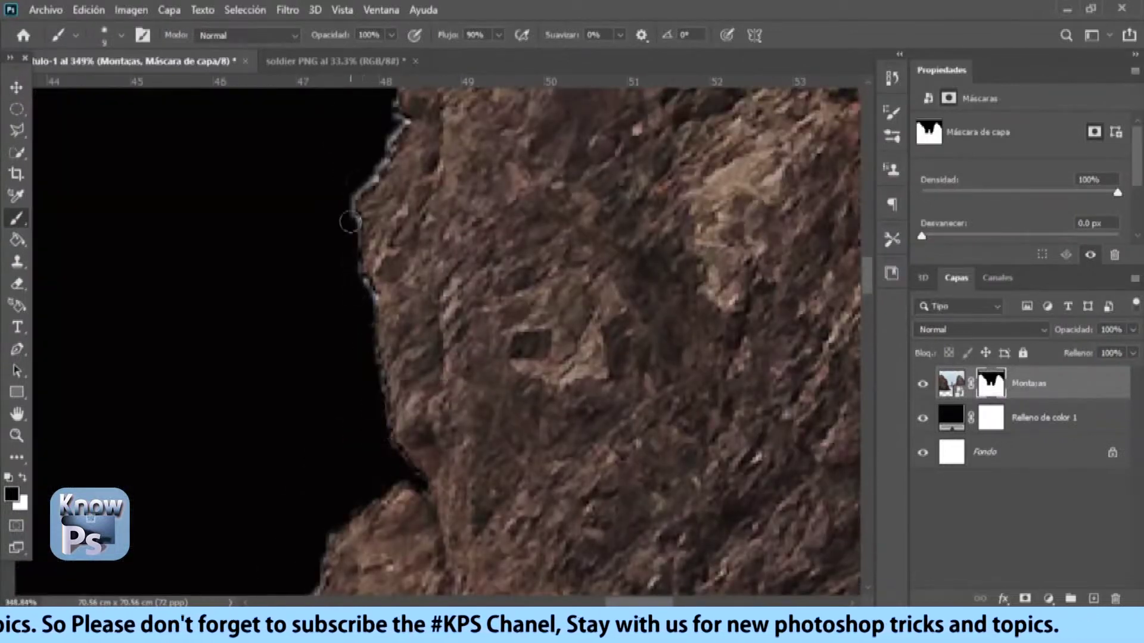
pyautogui.moveTo(357, 204); pyautogui.dragTo(327, 465)
pyautogui.scroll(-1, 340, 482)
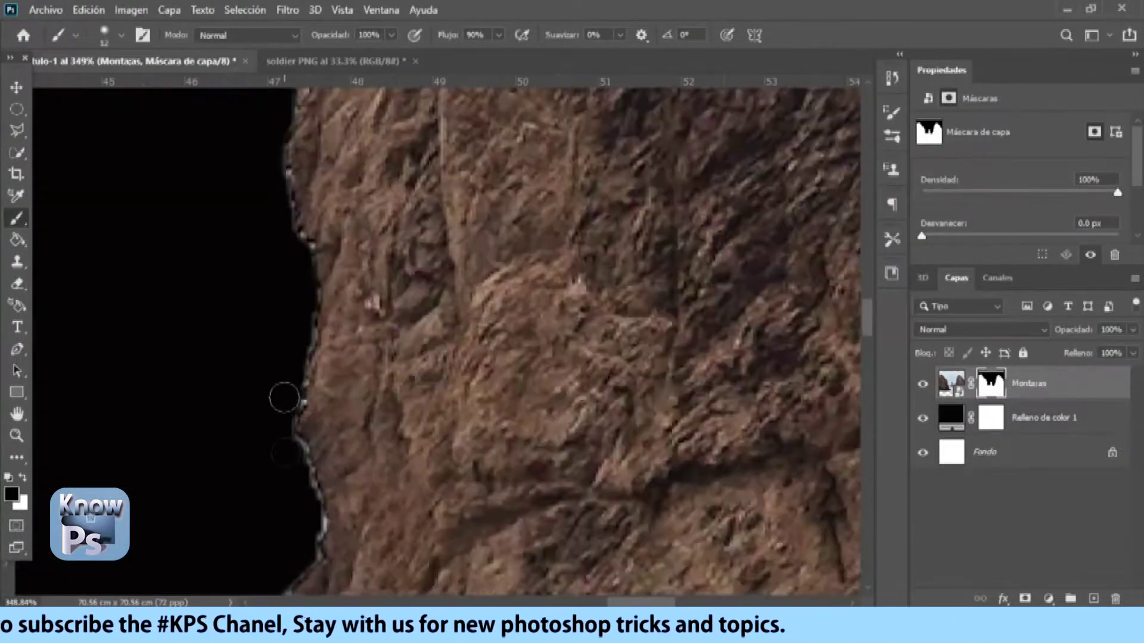
pyautogui.scroll(-1, 283, 395)
pyautogui.scroll(-1, 312, 375)
pyautogui.scroll(-1, 357, 304)
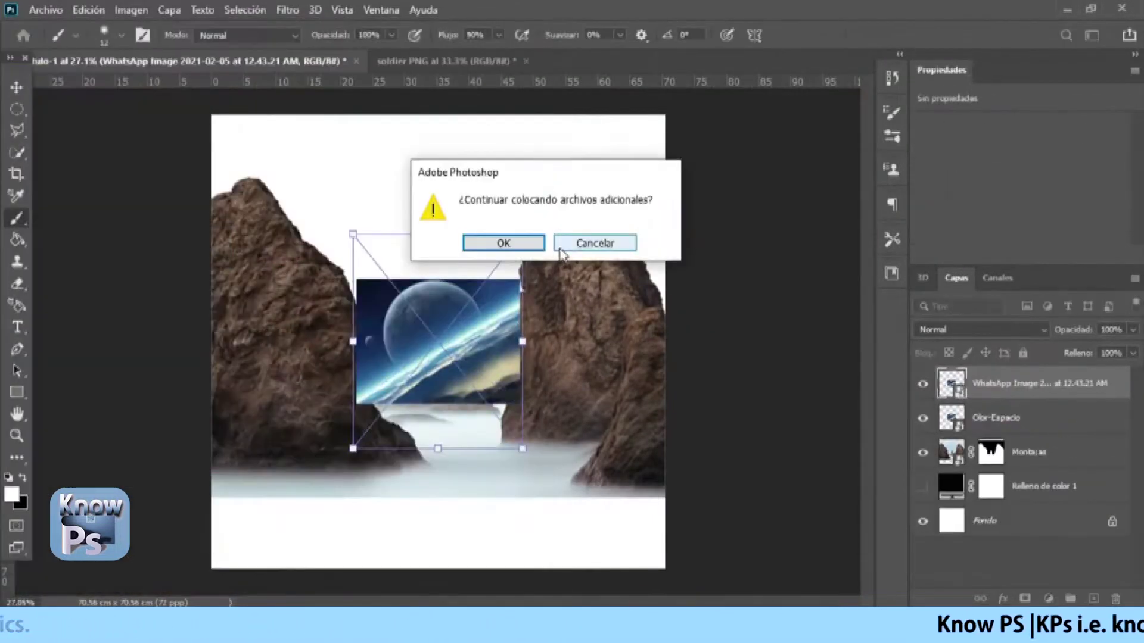
# Step: Enlarge and tilt the Olor-Espacio space image and send it beneath the Montañas cliffs
pyautogui.click(560, 248)
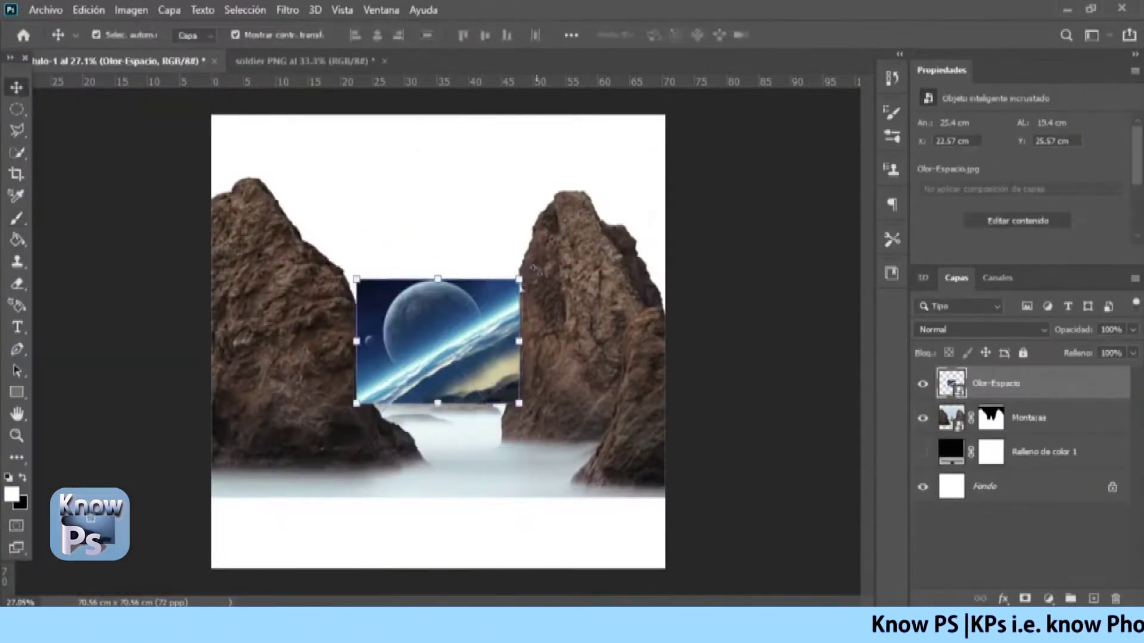
pyautogui.moveTo(539, 246); pyautogui.dragTo(625, 97)
pyautogui.hotkey('ctrl', '[')
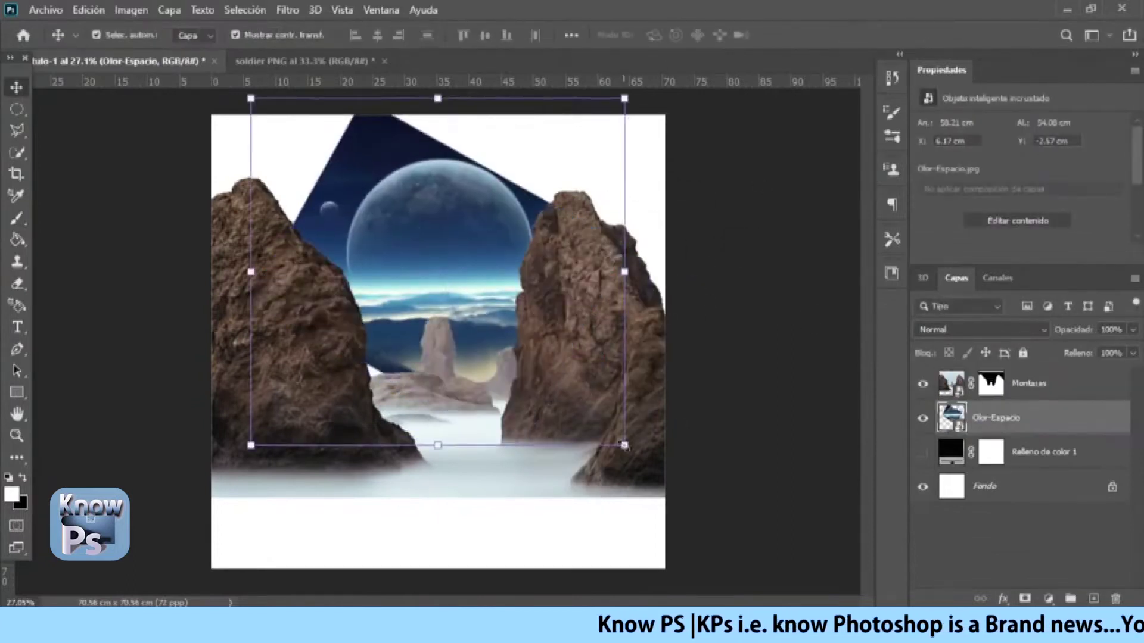
pyautogui.moveTo(499, 233); pyautogui.dragTo(506, 219)
pyautogui.press('Return')
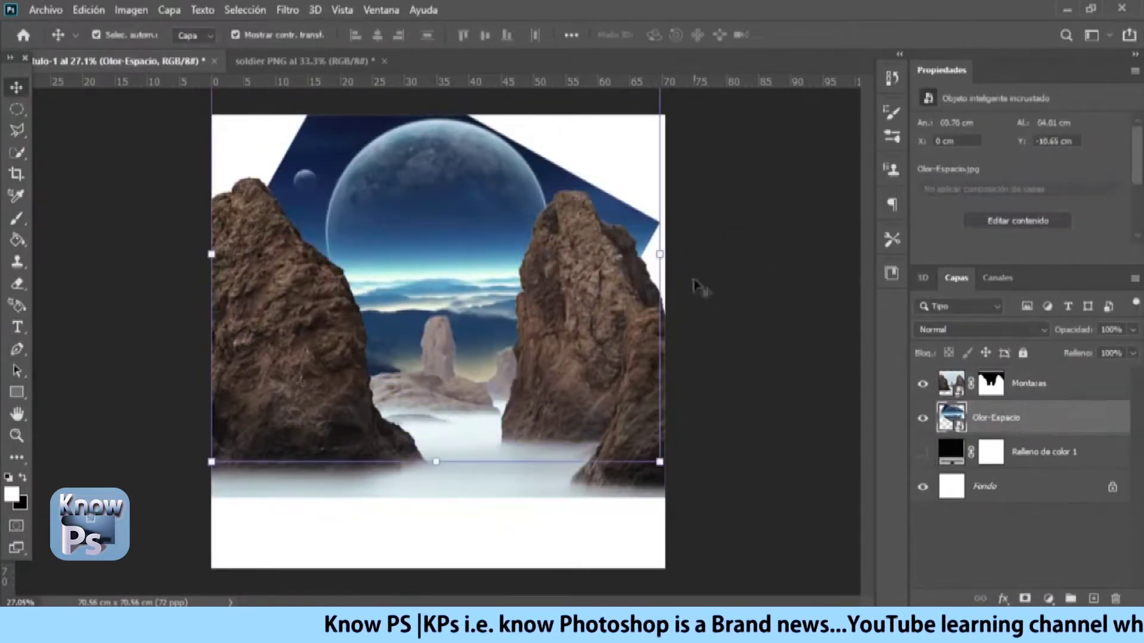
# Step: On a new empty layer, brush blue over the white sky at upper right
pyautogui.scroll(3, 561, 238)
pyautogui.click(1093, 599)
pyautogui.press('b')
pyautogui.moveTo(668, 356); pyautogui.dragTo(639, 203)
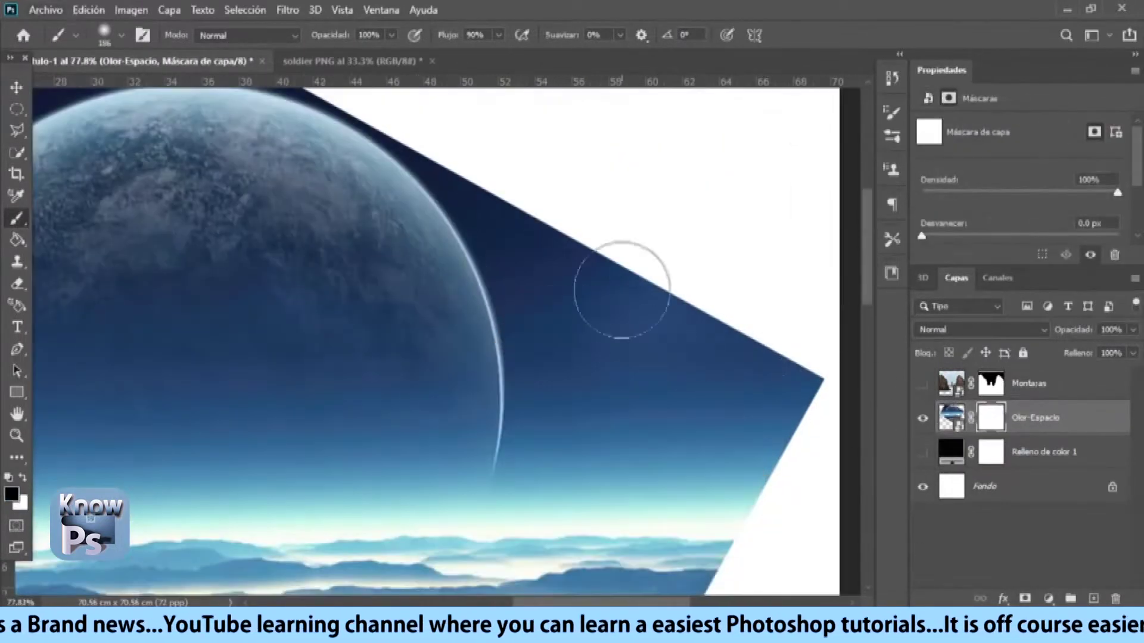
# Step: Mask away the space image beside the right cliff and below the mountain horizon
pyautogui.moveTo(613, 262); pyautogui.dragTo(752, 472)
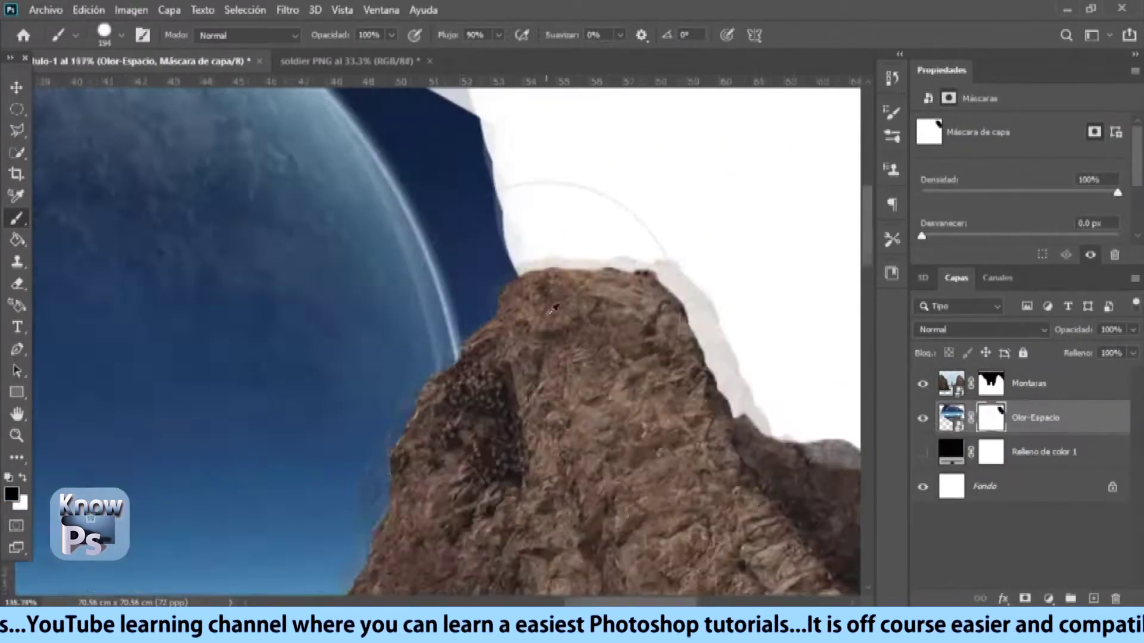
pyautogui.moveTo(657, 235); pyautogui.dragTo(700, 361)
pyautogui.moveTo(672, 320); pyautogui.dragTo(663, 465)
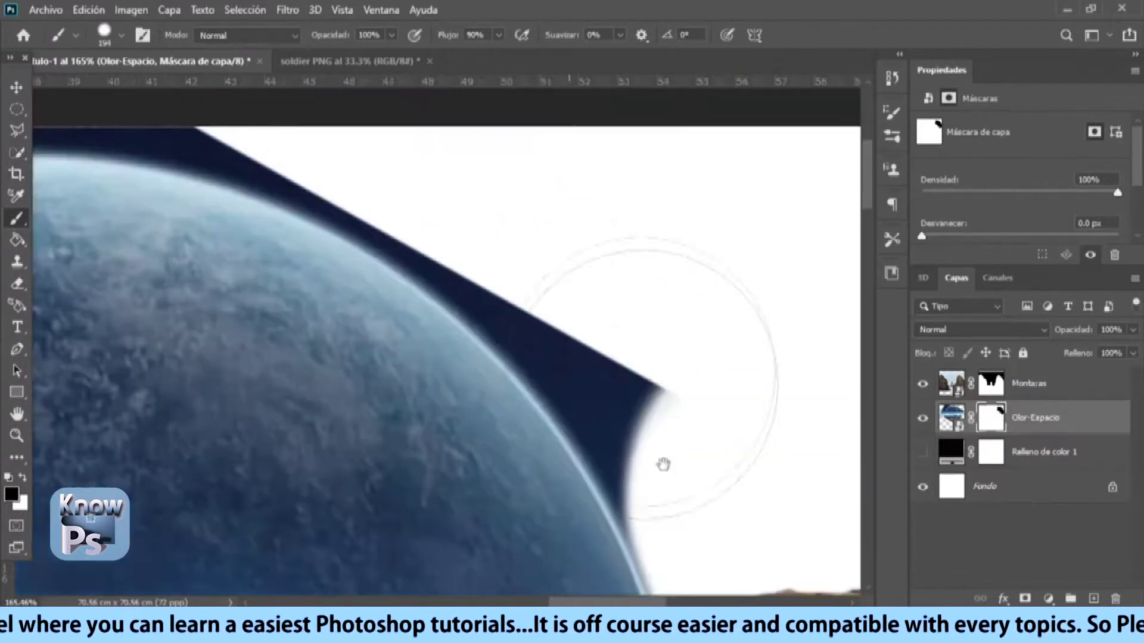
pyautogui.scroll(-3, 742, 465)
pyautogui.scroll(5, 689, 409)
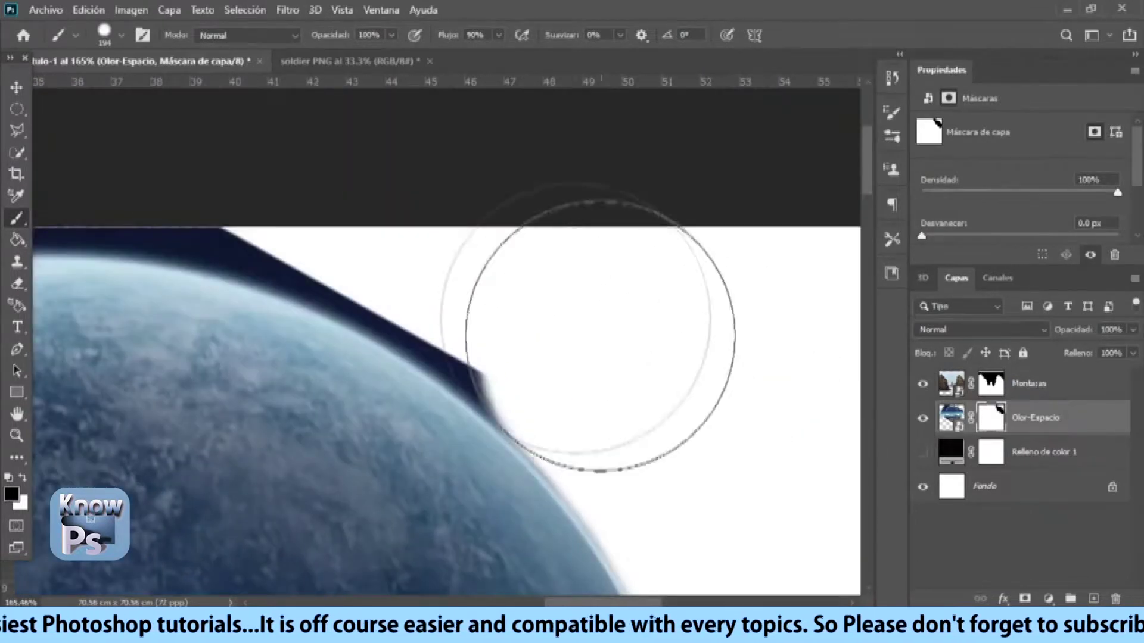
pyautogui.hscroll(-3, 549, 276)
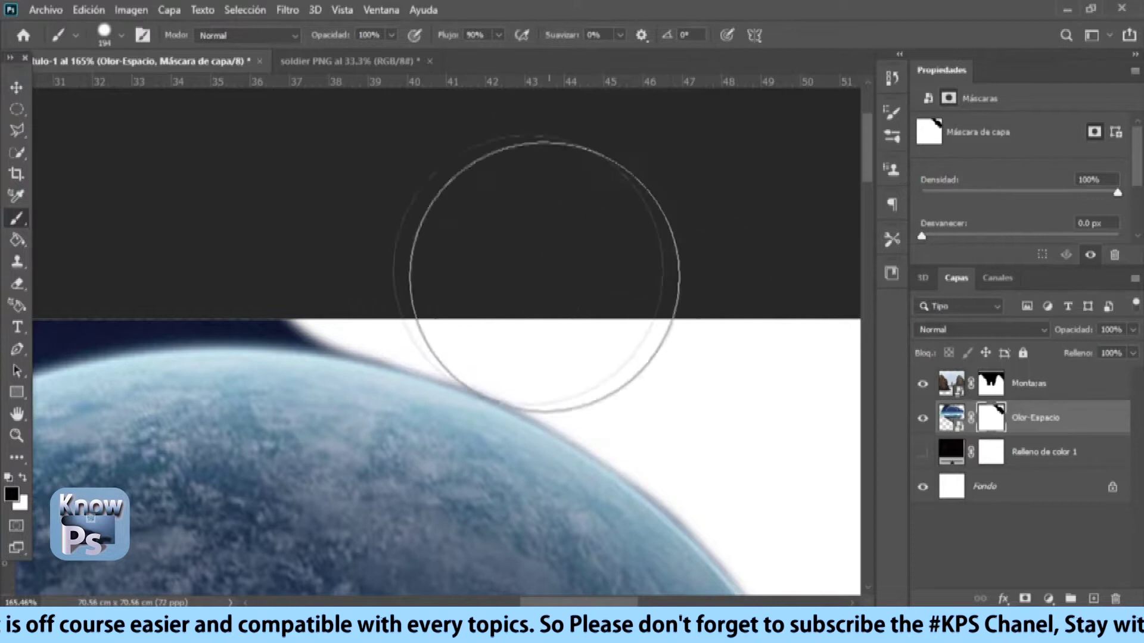
pyautogui.hscroll(-5, 543, 276)
pyautogui.scroll(-3, 411, 196)
pyautogui.scroll(-3, 358, 332)
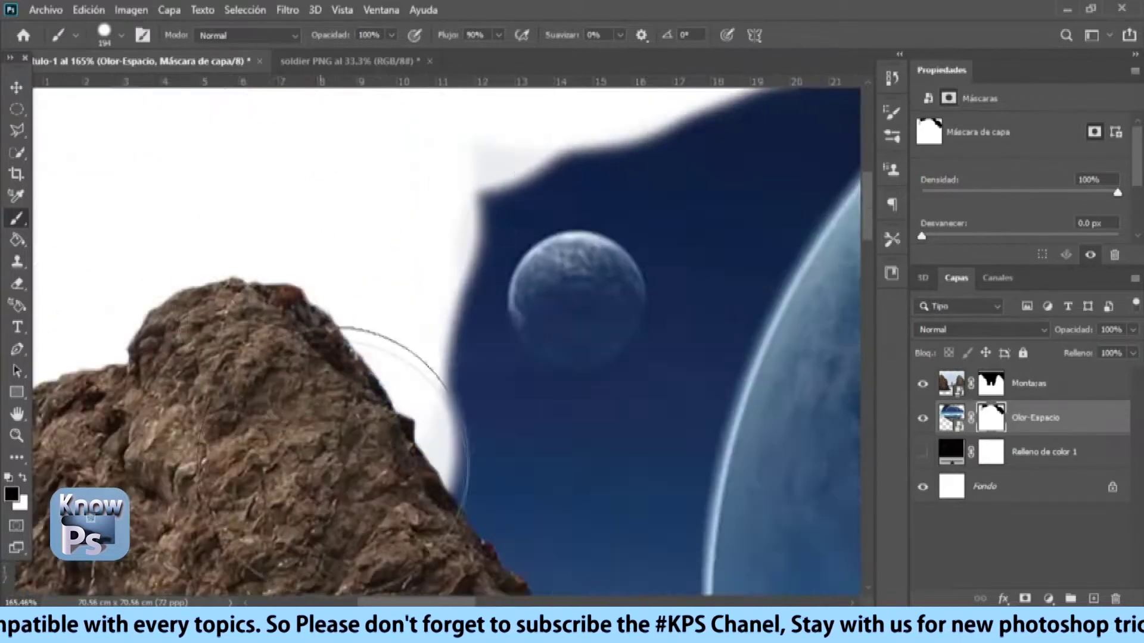
pyautogui.scroll(-2, 536, 357)
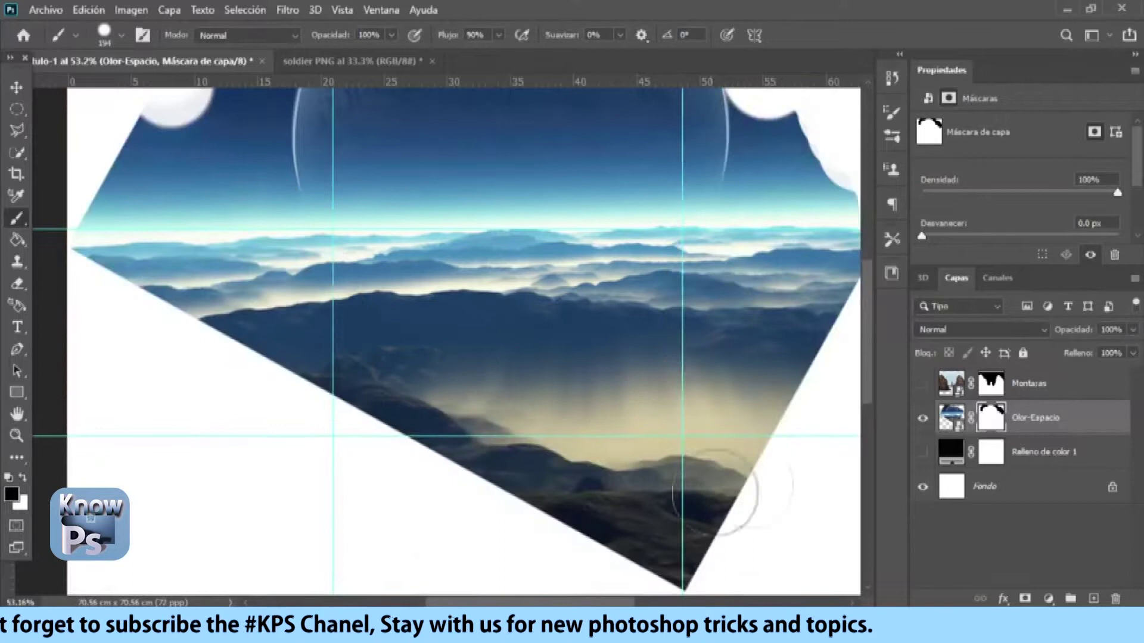
pyautogui.moveTo(727, 485)
pyautogui.mouseDown()
pyautogui.moveTo(324, 477)
pyautogui.moveTo(747, 498)
pyautogui.mouseUp()
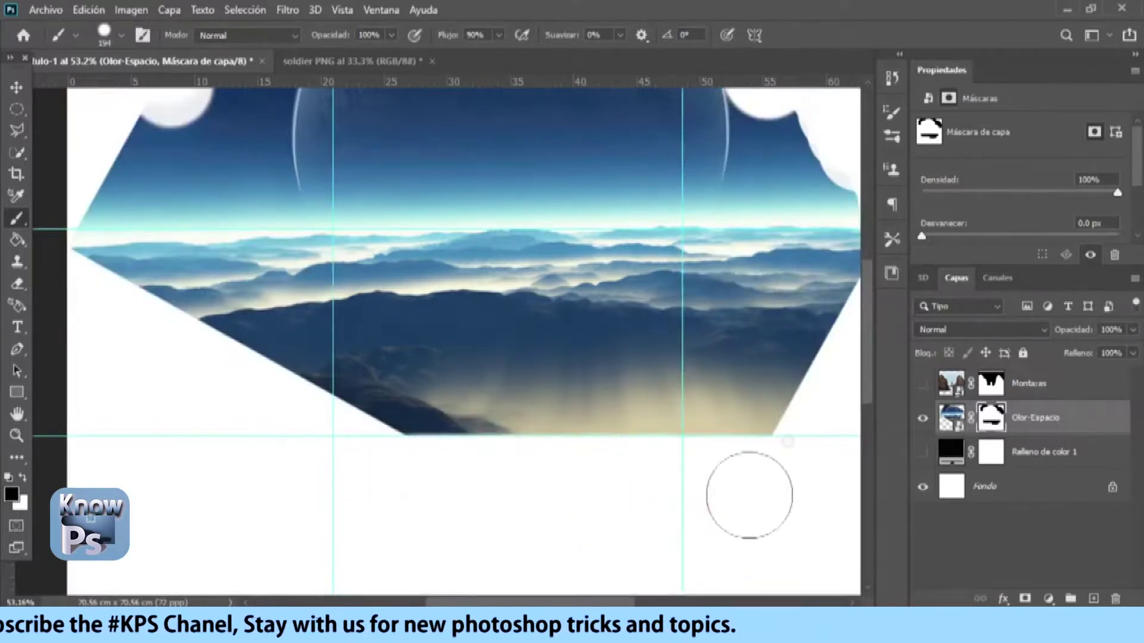
pyautogui.scroll(5, 365, 208)
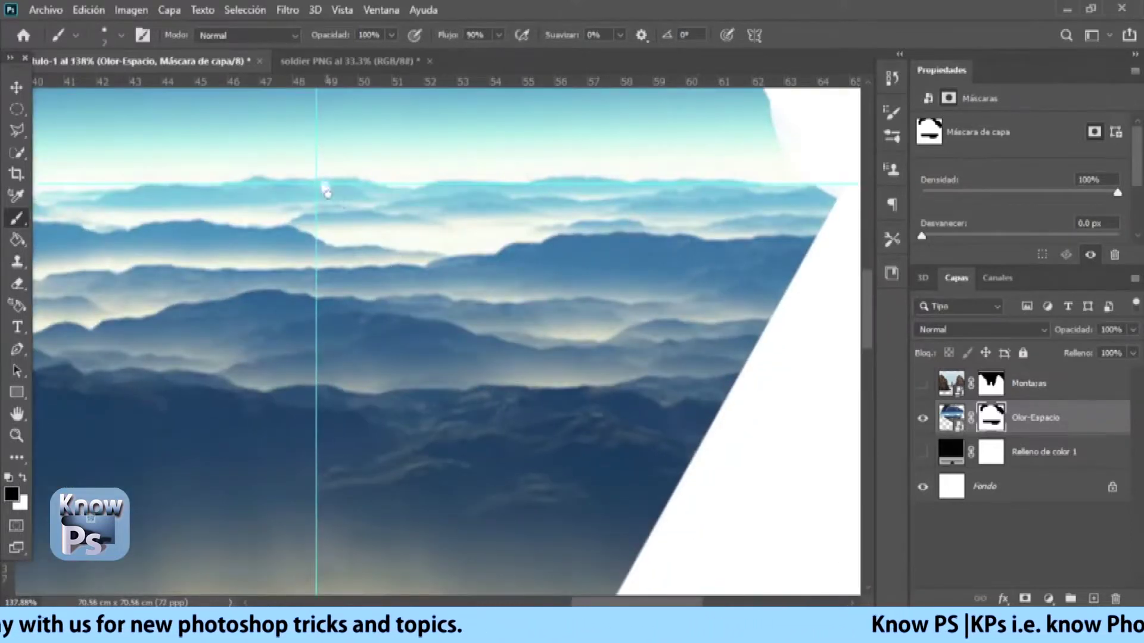
# Step: With a larger brush, mask out the mountains on the right of the guide
pyautogui.press(']')
pyautogui.press(']')
pyautogui.press(']')
pyautogui.moveTo(586, 411); pyautogui.dragTo(684, 298)
pyautogui.moveTo(817, 226); pyautogui.dragTo(768, 239)
pyautogui.scroll(-5, 768, 238)
pyautogui.moveTo(655, 298); pyautogui.dragTo(597, 212)
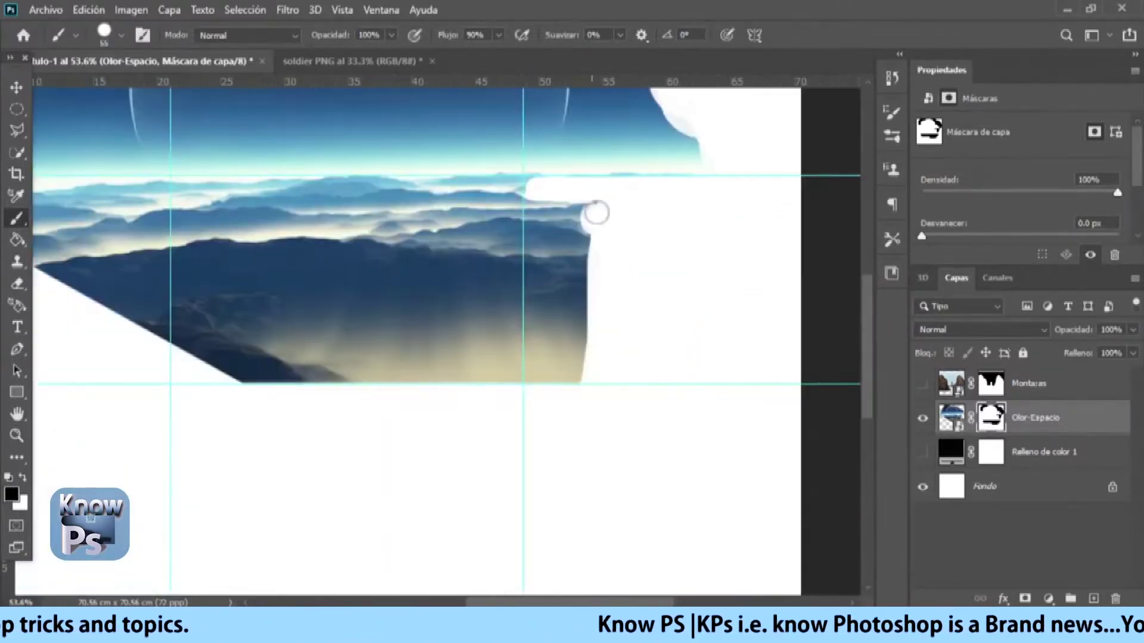
pyautogui.scroll(3, 526, 281)
pyautogui.scroll(5, 609, 240)
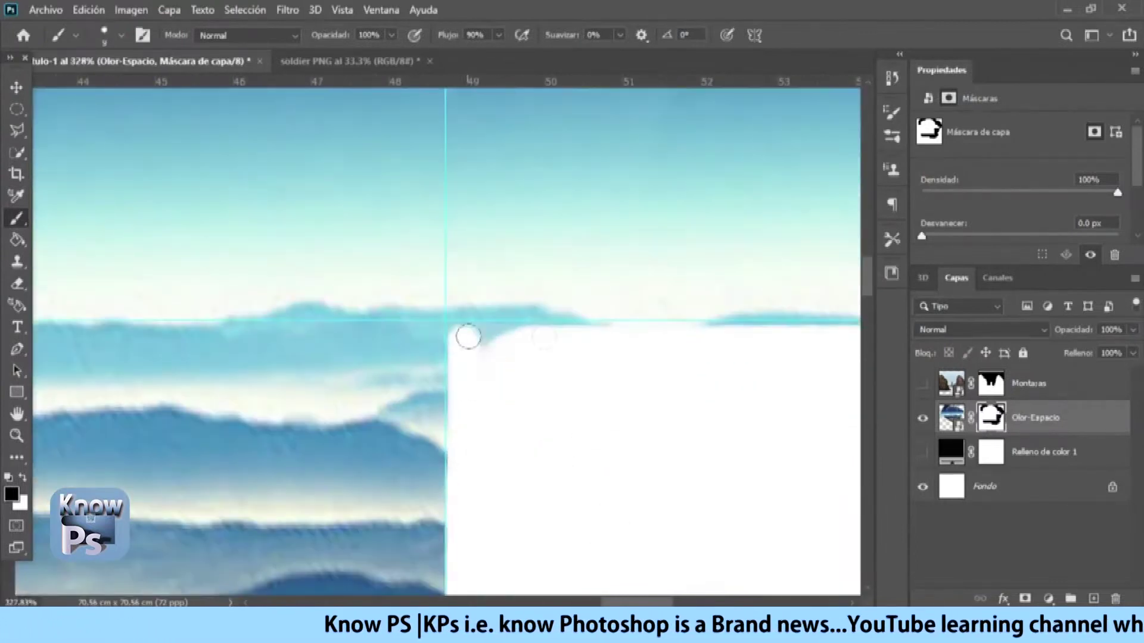
pyautogui.scroll(-6, 457, 328)
# Step: Widen the hidden area along the left mountains and reveal the sky around the small moon
pyautogui.press(']')
pyautogui.press(']')
pyautogui.press(']')
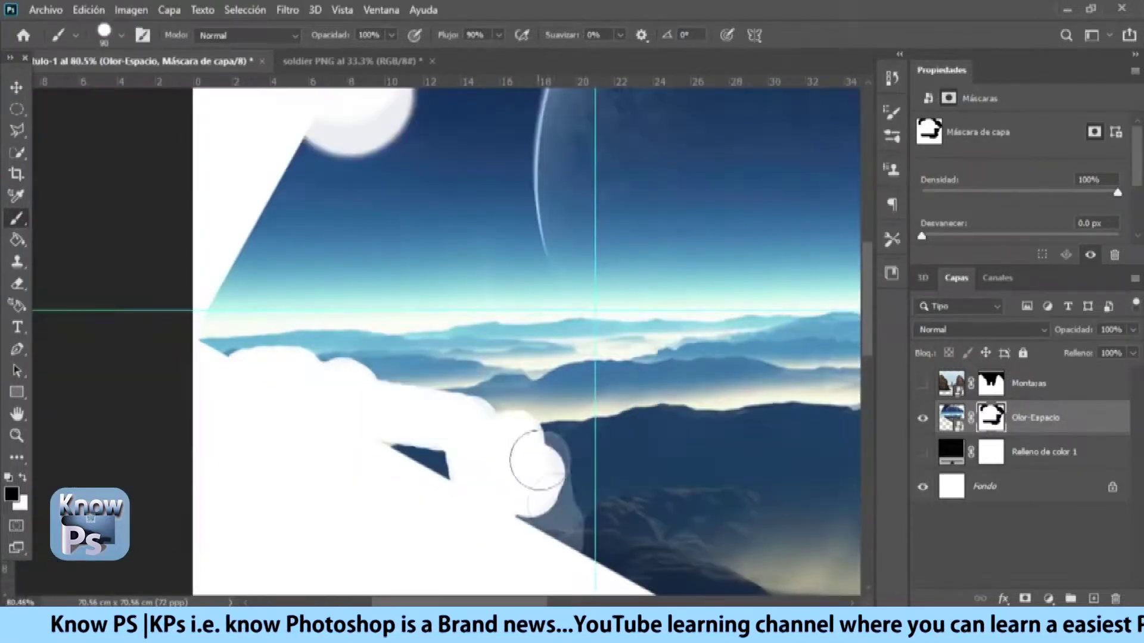
pyautogui.moveTo(536, 459); pyautogui.dragTo(546, 387)
pyautogui.scroll(-4, 574, 531)
pyautogui.scroll(5, 574, 358)
pyautogui.moveTo(322, 358); pyautogui.dragTo(433, 318)
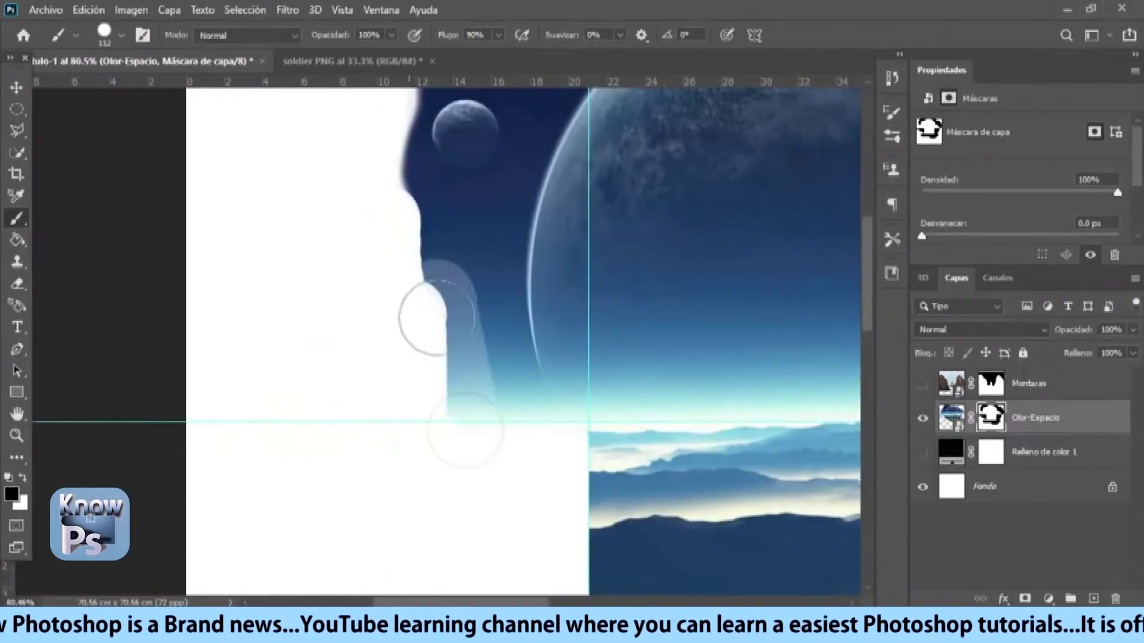
pyautogui.scroll(2, 475, 278)
pyautogui.scroll(3, 480, 255)
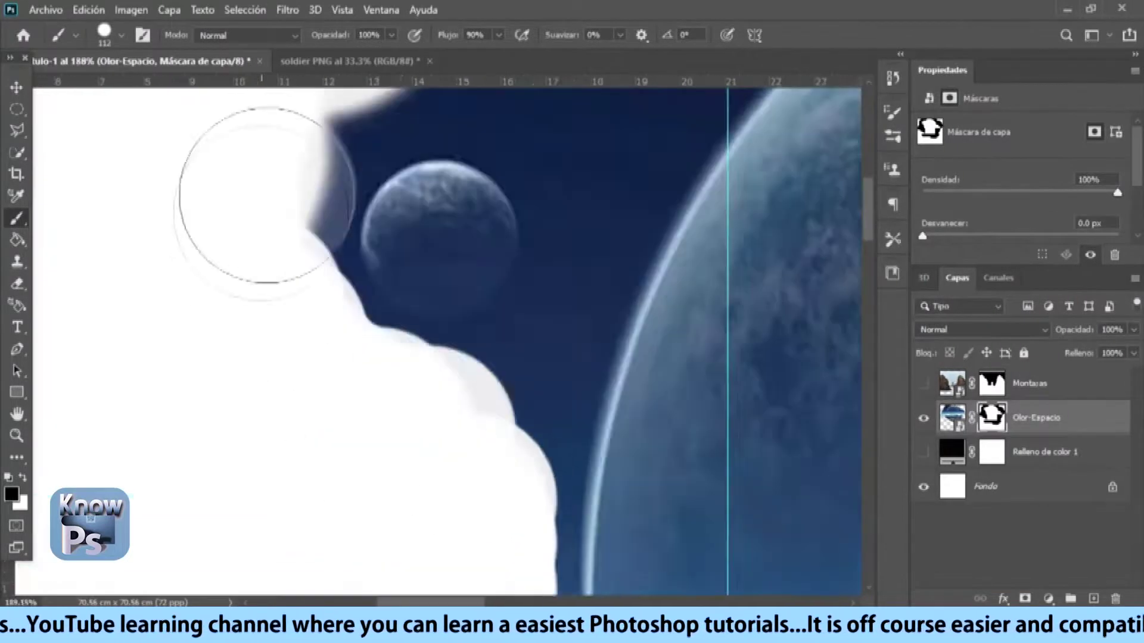
# Step: Draw an elliptical selection around the small moon and a perfect circle around the planet
pyautogui.press('m')
pyautogui.moveTo(296, 331); pyautogui.dragTo(431, 483)
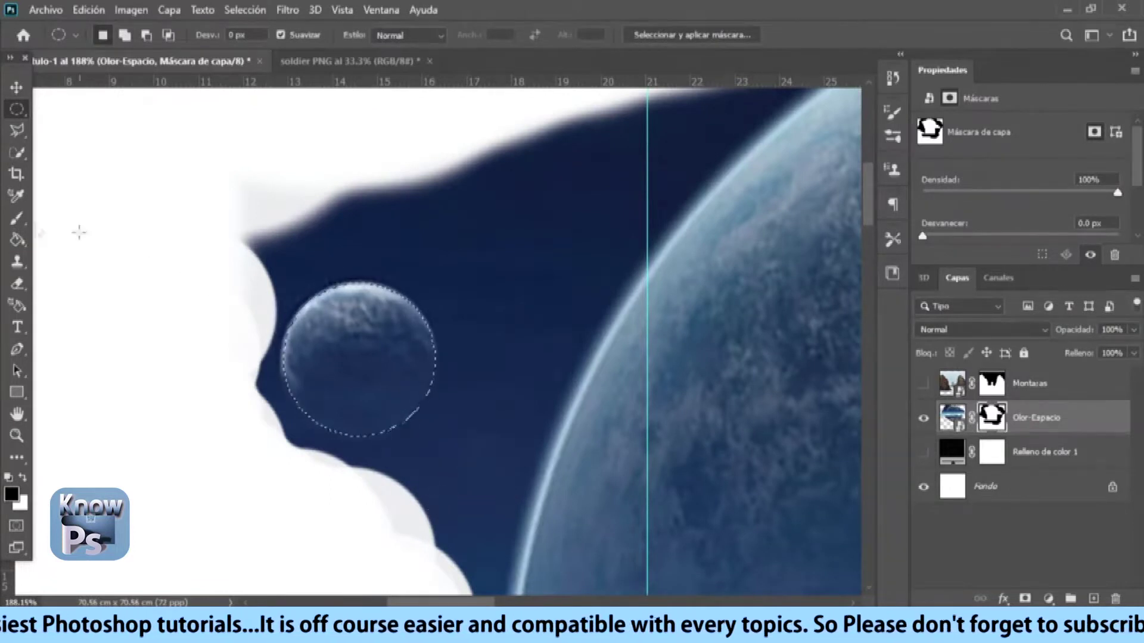
pyautogui.scroll(-1, 370, 419)
pyautogui.scroll(-4, 427, 298)
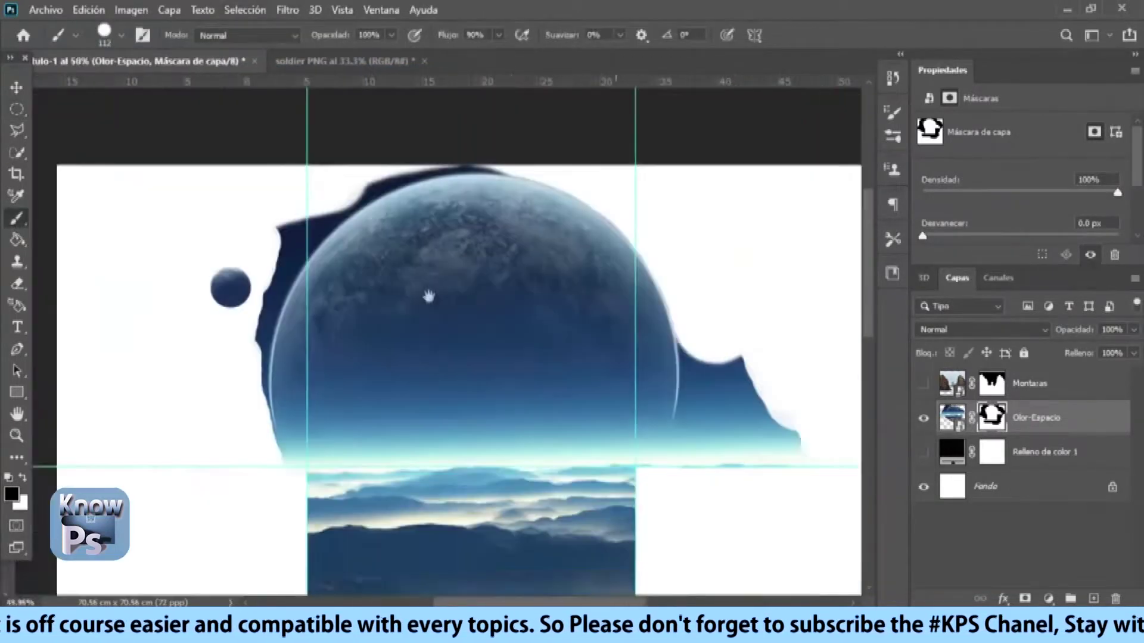
pyautogui.press('m')
pyautogui.moveTo(426, 299); pyautogui.dragTo(262, 474)
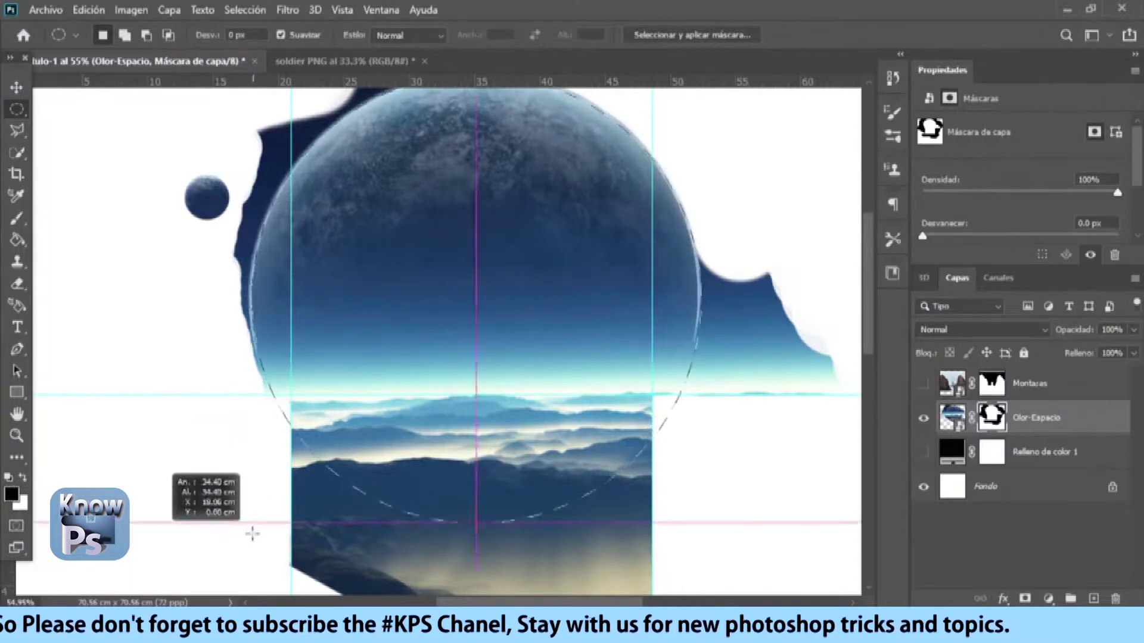
pyautogui.moveTo(252, 534); pyautogui.dragTo(252, 534)
pyautogui.scroll(1, 505, 84)
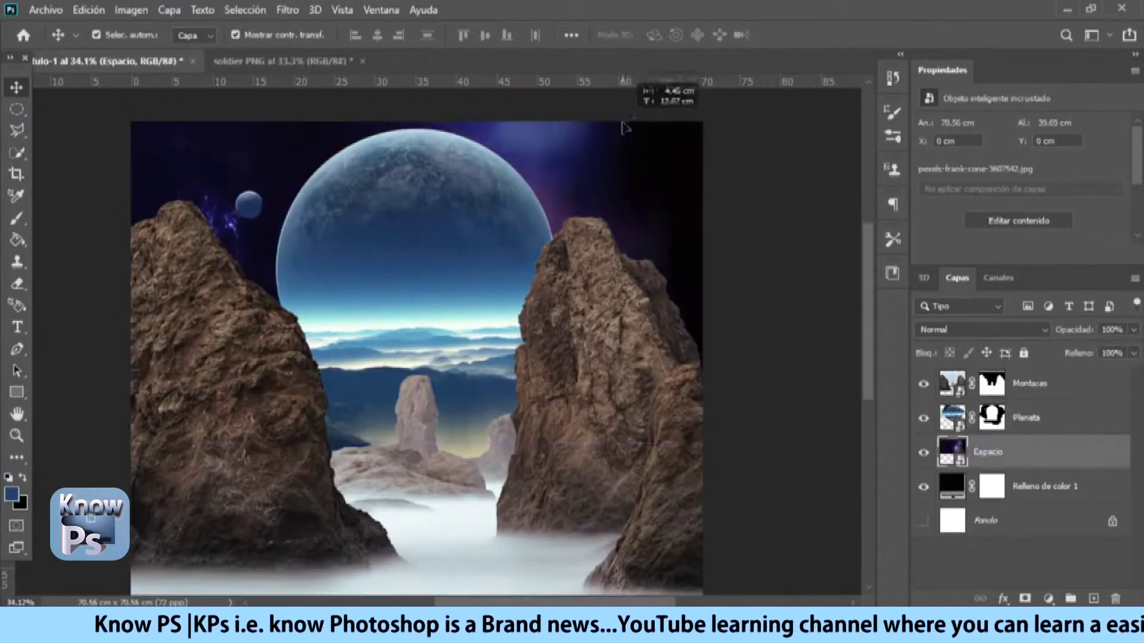
# Step: Move the nebula image lower and enlarge it to fill the sky
pyautogui.moveTo(624, 127); pyautogui.dragTo(624, 217)
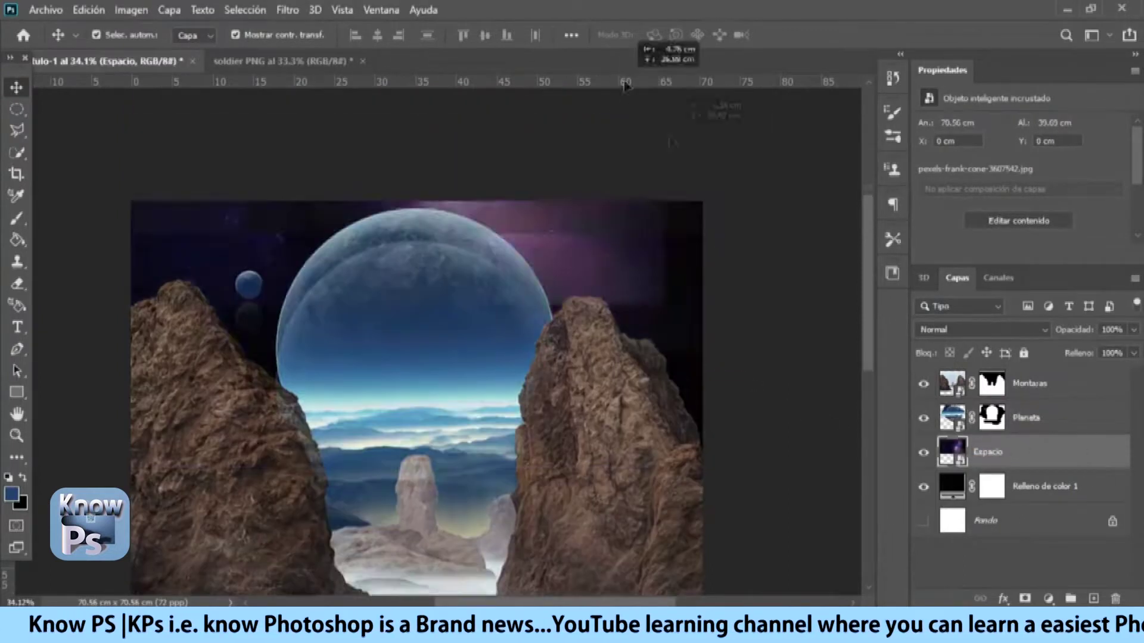
pyautogui.hotkey('ctrl', 't')
pyautogui.moveTo(683, 179); pyautogui.dragTo(708, 102)
pyautogui.moveTo(688, 244); pyautogui.dragTo(673, 357)
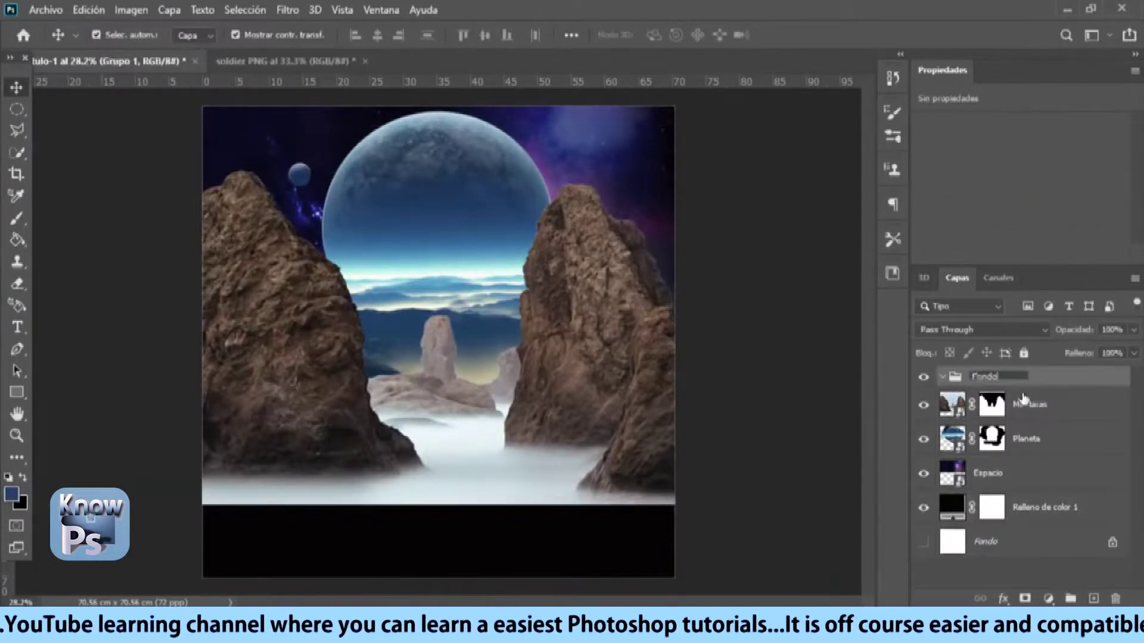
pyautogui.scroll(-5, 301, 351)
pyautogui.scroll(-5, 301, 351)
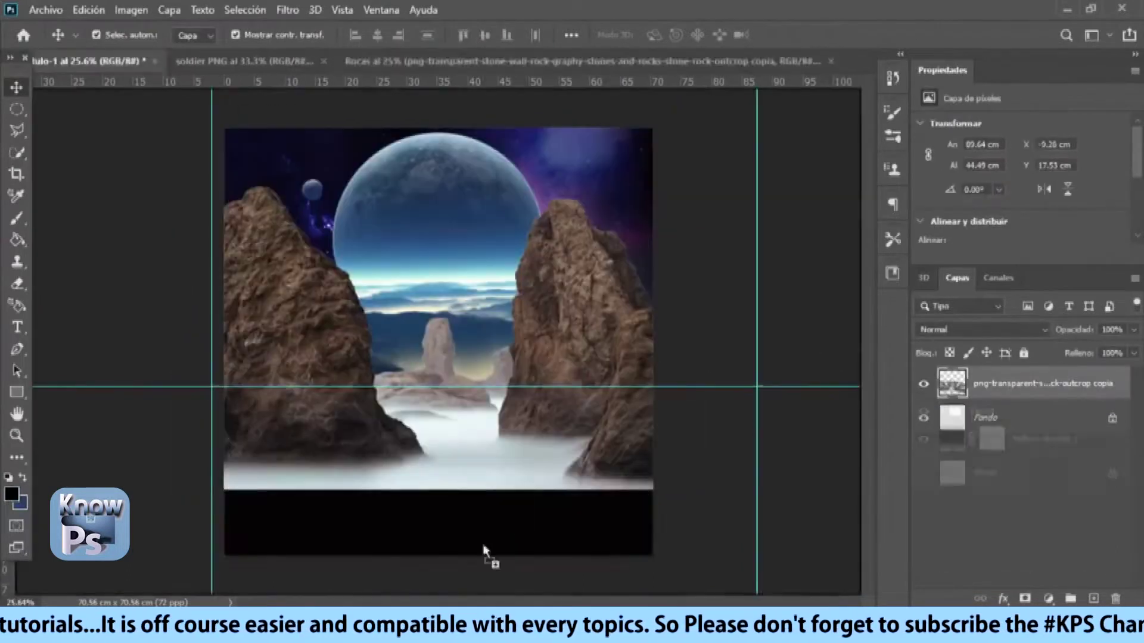
# Step: Bring a rock in from the Rocas document, nudge the planet lower, and drag the soldier in
pyautogui.moveTo(485, 553); pyautogui.dragTo(441, 512)
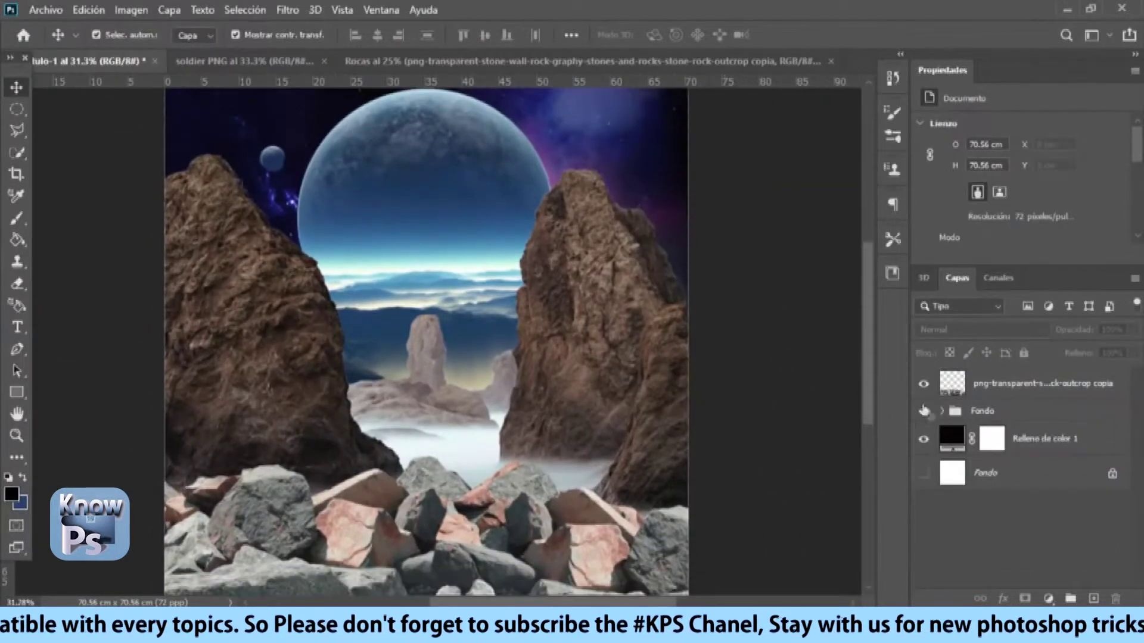
pyautogui.hotkey('shift', 'Down')
pyautogui.hotkey('shift', 'Down')
pyautogui.hotkey('shift', 'Down')
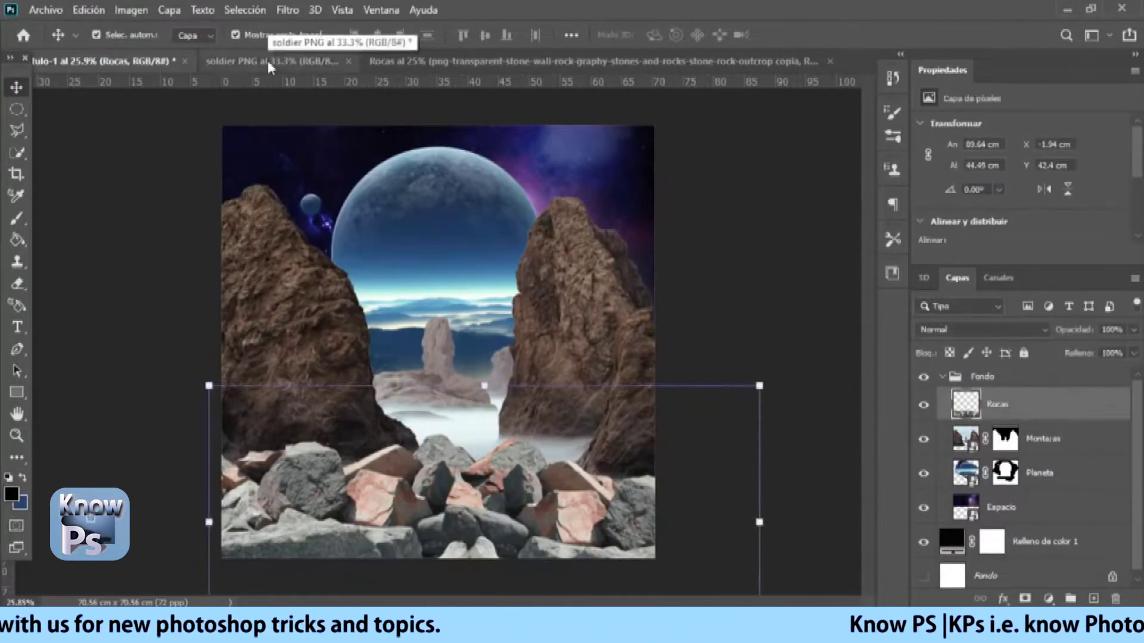
pyautogui.click(271, 61)
pyautogui.moveTo(343, 252)
pyautogui.mouseDown()
pyautogui.moveTo(114, 88)
pyautogui.moveTo(407, 420)
pyautogui.mouseUp()
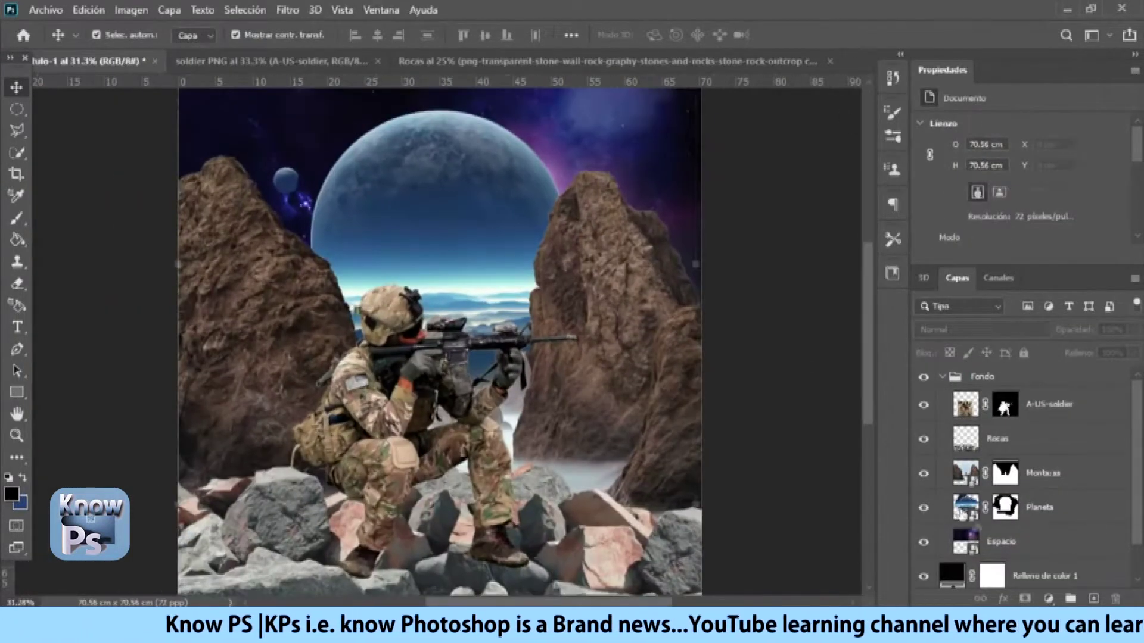
# Step: Shift the space layer's hue from green to blue with Hue/Saturation
pyautogui.hotkey('ctrl', 'u')
pyautogui.moveTo(582, 96); pyautogui.dragTo(945, 157)
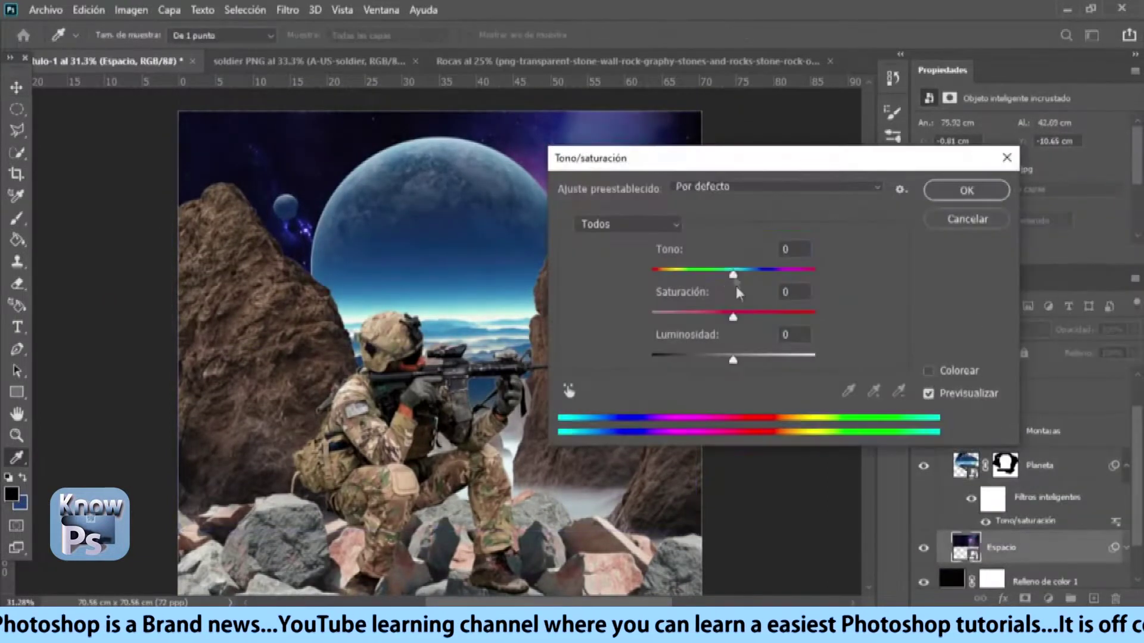
pyautogui.moveTo(808, 329); pyautogui.dragTo(855, 327)
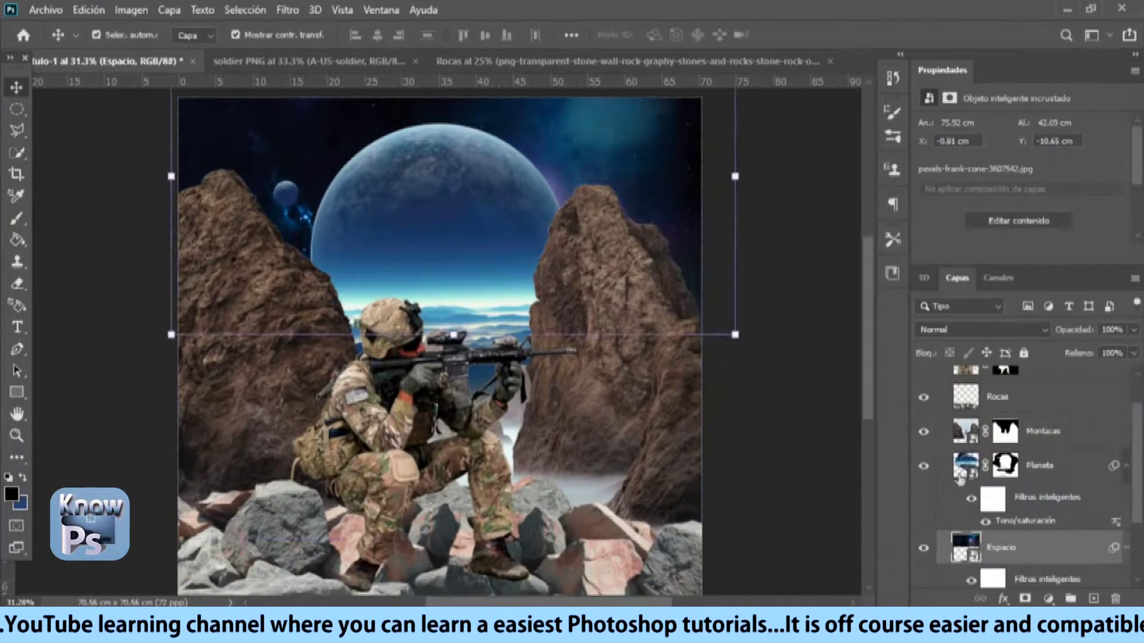
# Step: Darken the Montañas cliffs and the Rocas layer with clipped Curves adjustments
pyautogui.click(1097, 388)
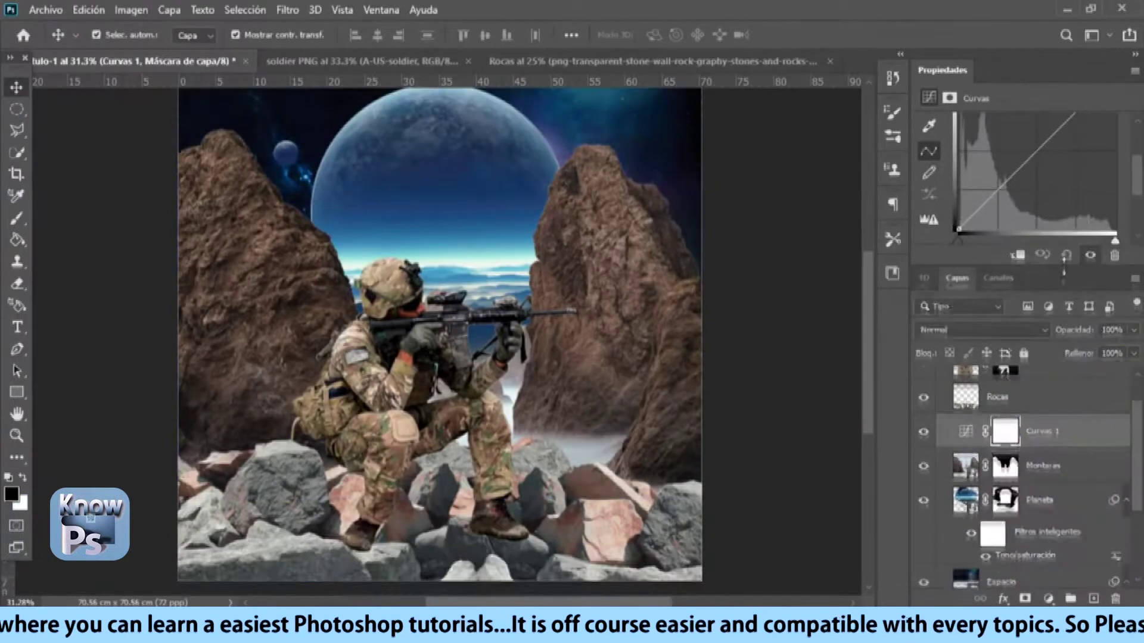
pyautogui.moveTo(1046, 181); pyautogui.dragTo(1045, 210)
pyautogui.hotkey('ctrl', 'alt', 'g')
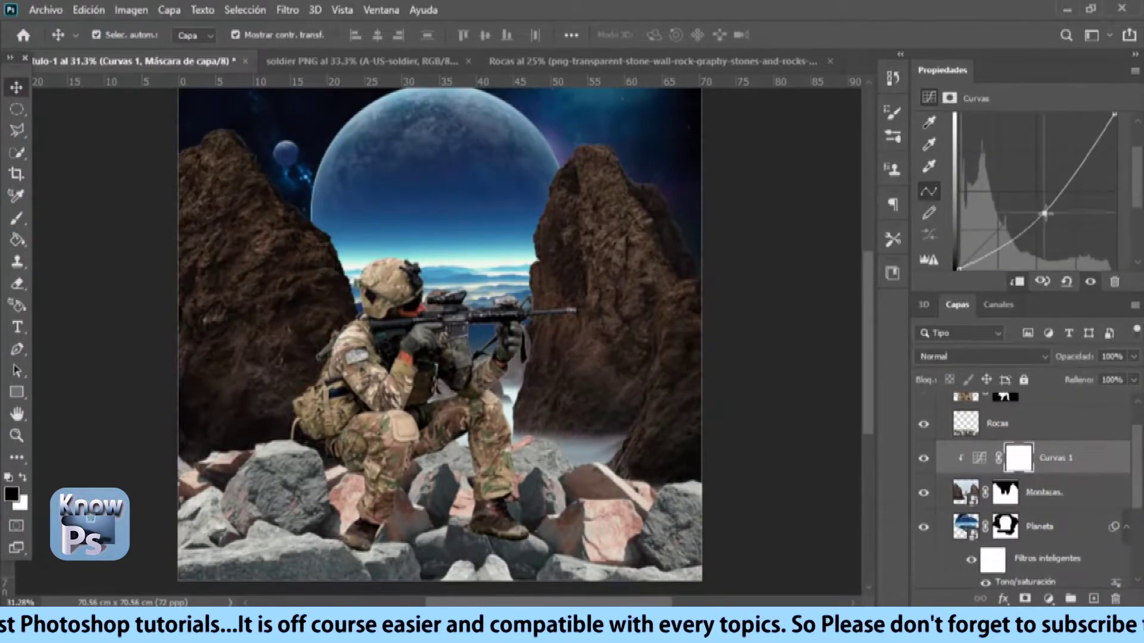
pyautogui.click(996, 423)
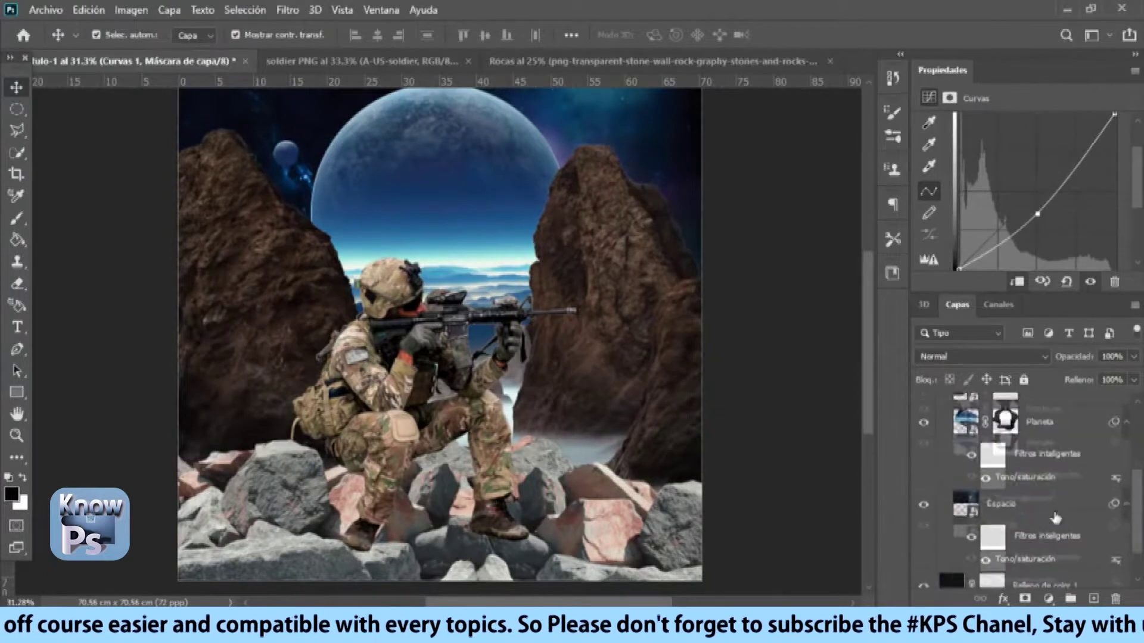
pyautogui.click(1048, 598)
pyautogui.click(1032, 388)
pyautogui.hotkey('ctrl', 'alt', 'g')
pyautogui.moveTo(1047, 169); pyautogui.dragTo(1047, 202)
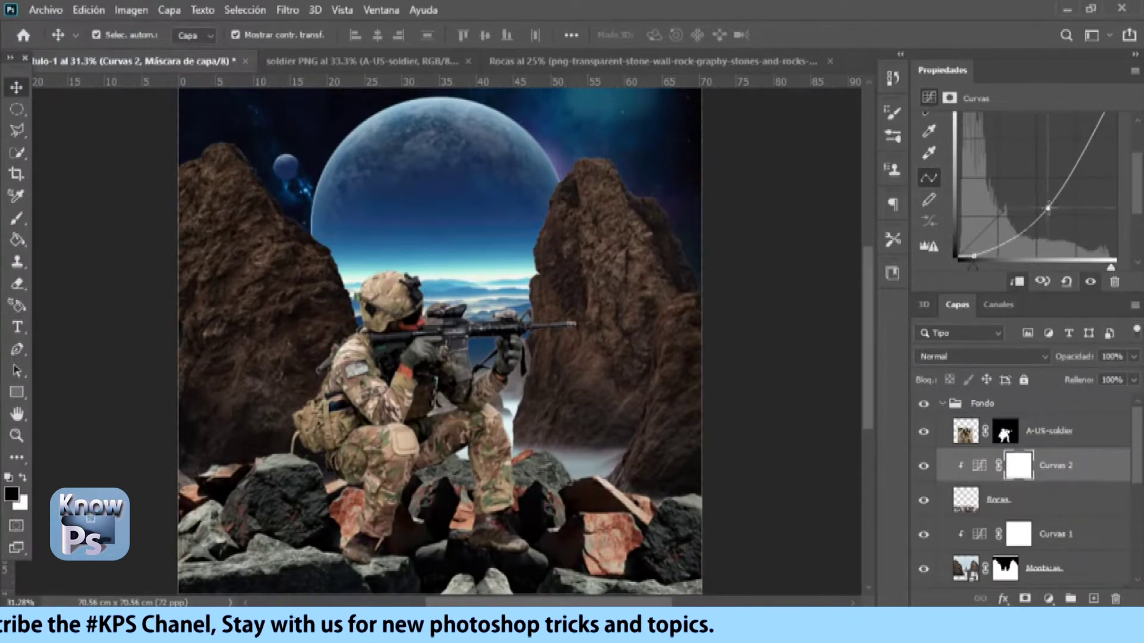
# Step: Hide the A-US-soldier layer and add a Hue/Saturation adjustment for the cliffs
pyautogui.click(489, 301)
pyautogui.click(923, 431)
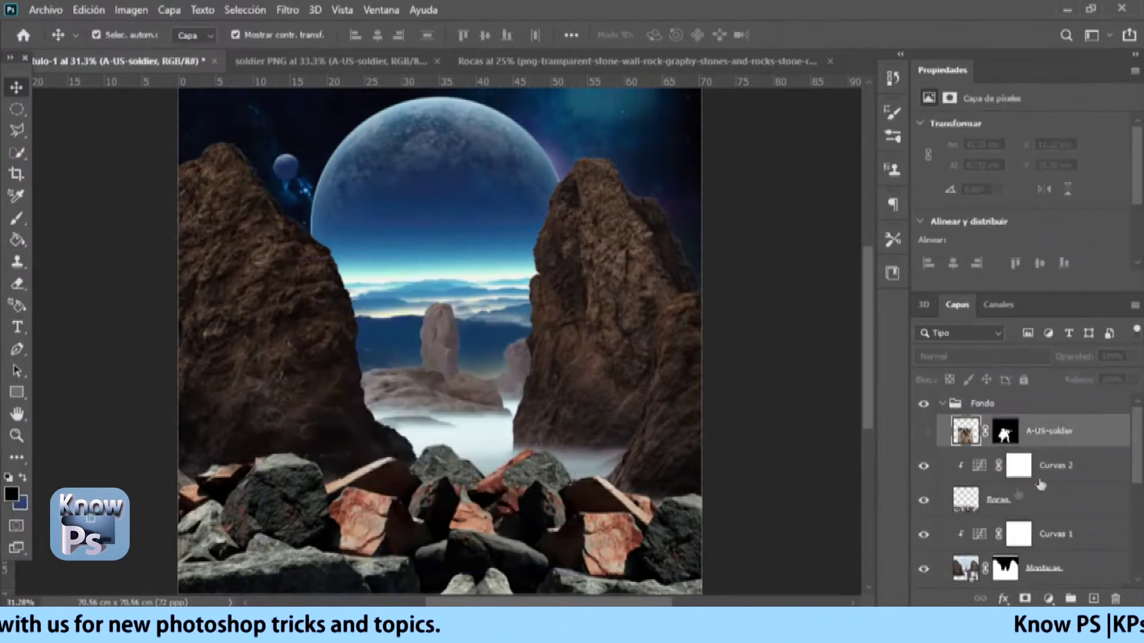
pyautogui.click(1036, 149)
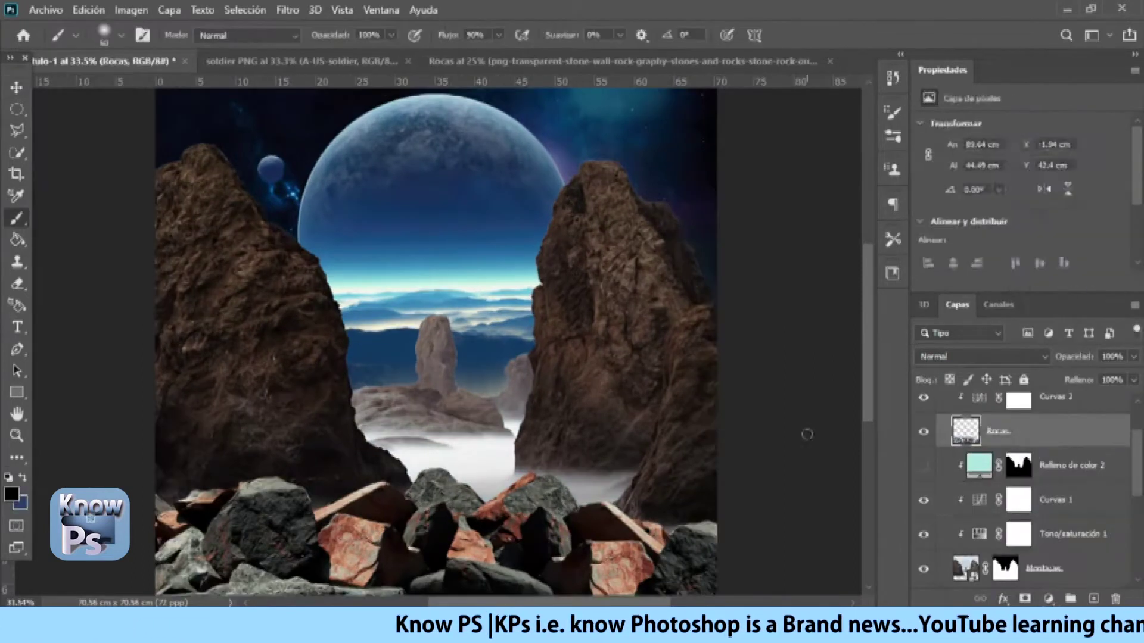
# Step: Colorize the cliffs with hue 26, saturation +22 and lightness -35
pyautogui.hotkey('ctrl', 'u')
pyautogui.moveTo(837, 291); pyautogui.dragTo(816, 290)
pyautogui.moveTo(823, 246); pyautogui.dragTo(798, 246)
pyautogui.moveTo(776, 204); pyautogui.dragTo(773, 206)
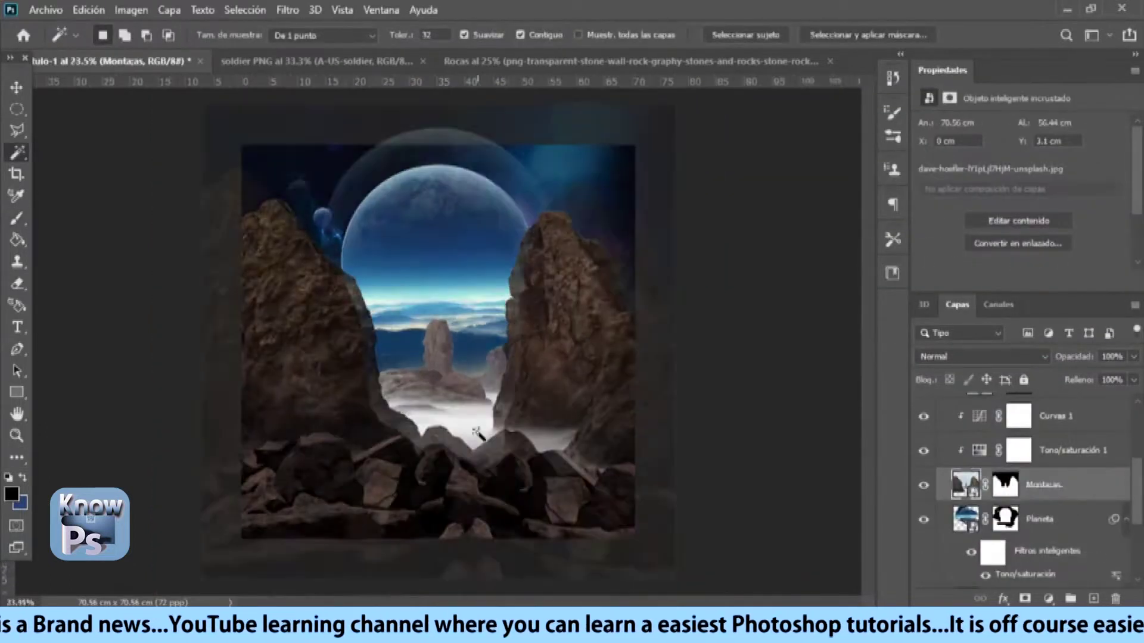
# Step: Show Curvas 1 again and select the Hue/Saturation adjustment's mask
pyautogui.scroll(-2, 975, 475)
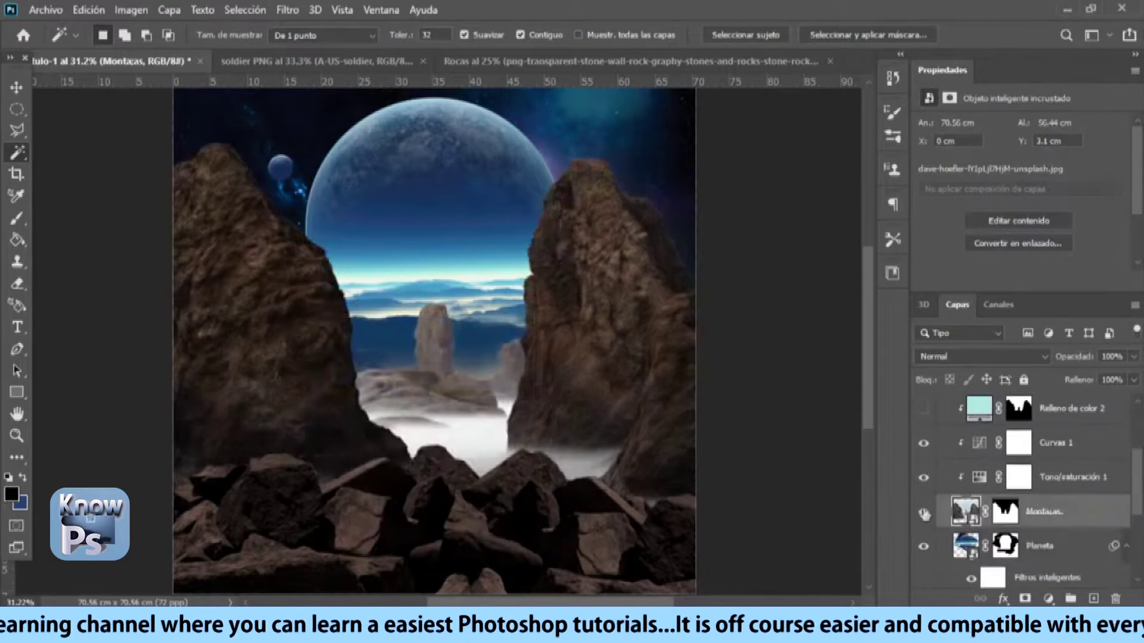
pyautogui.scroll(3, 488, 337)
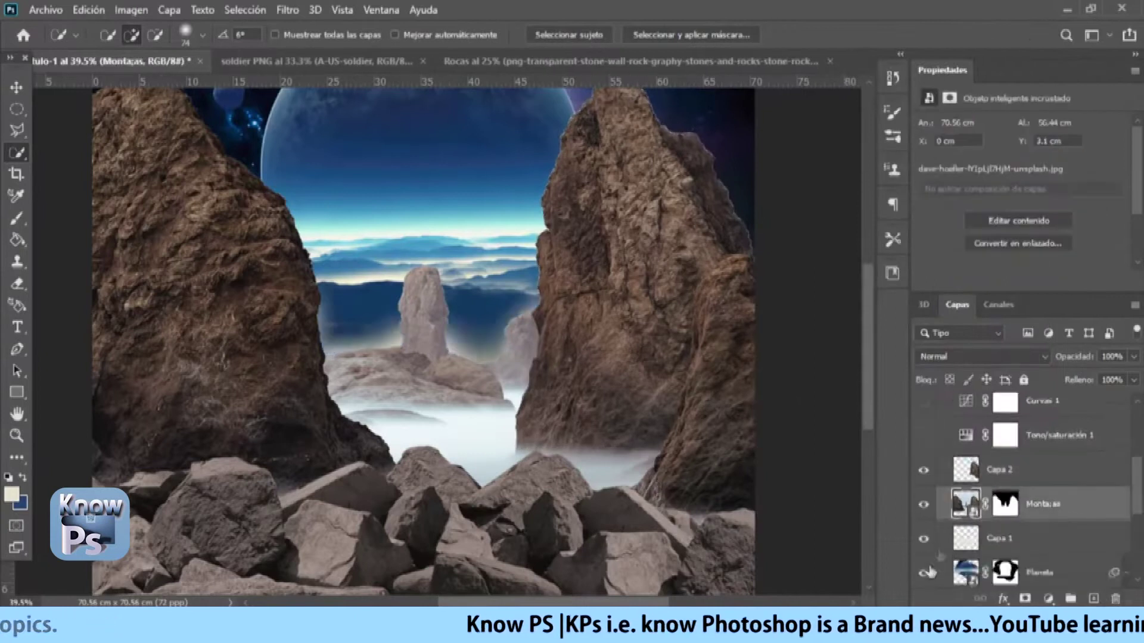
pyautogui.click(1005, 455)
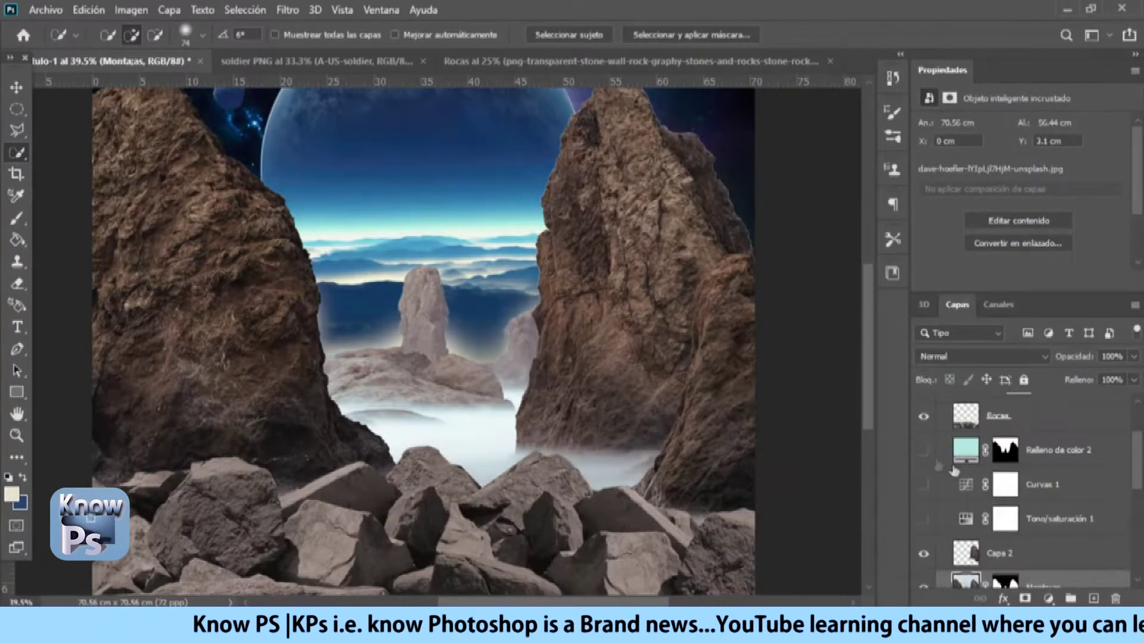
pyautogui.click(923, 422)
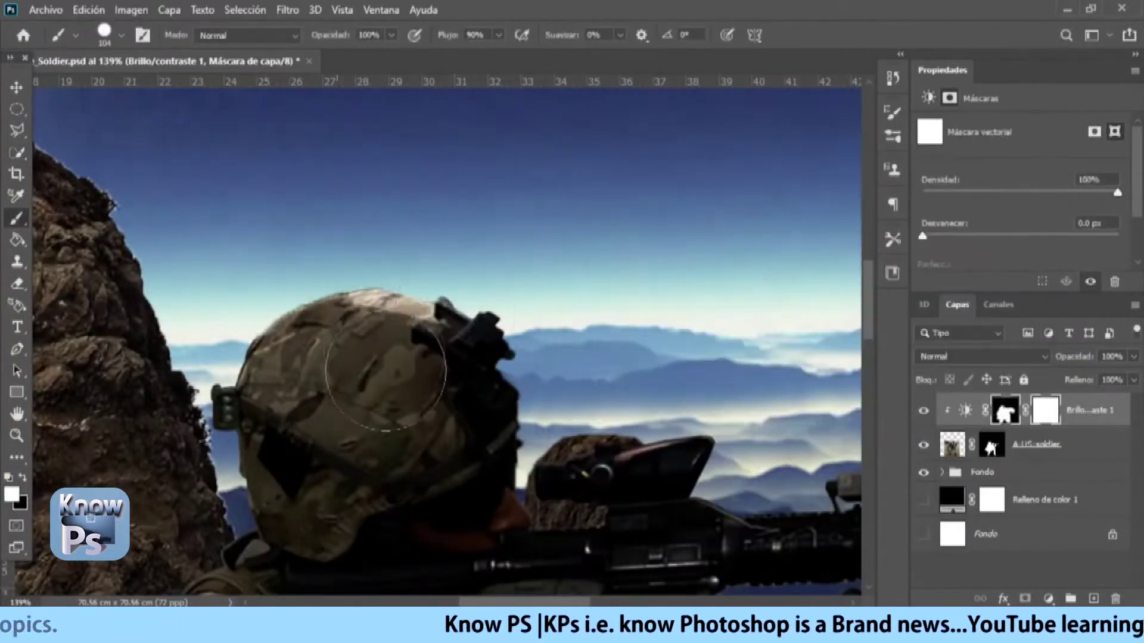
# Step: Swap to white for mask painting, then add a Solid Color fill above the soldier at 51% opacity
pyautogui.press('x')
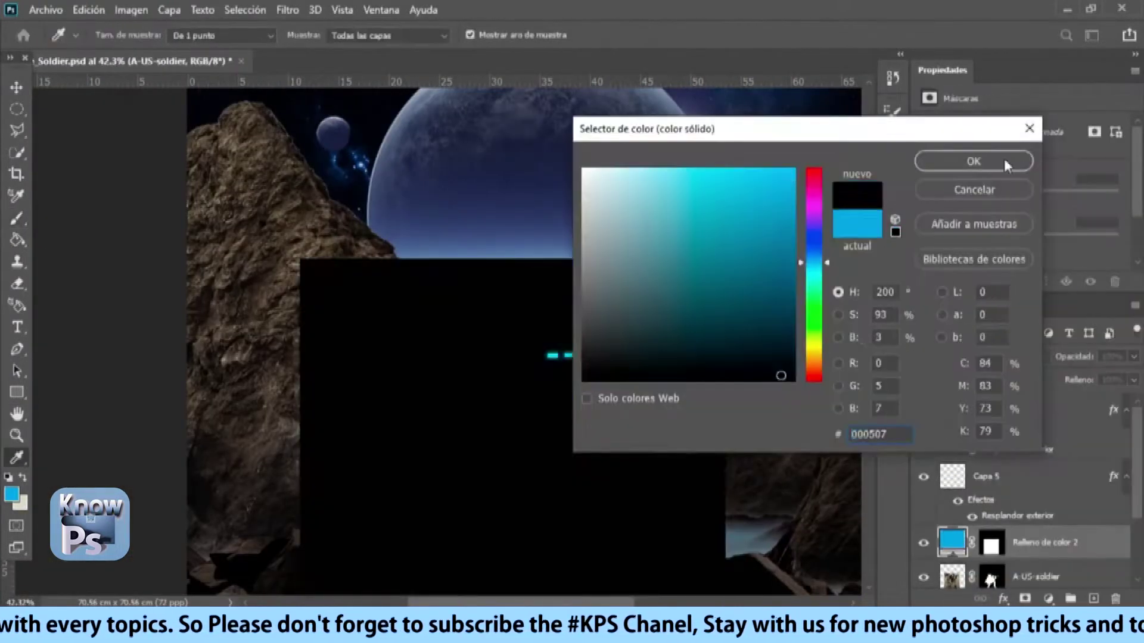
pyautogui.click(1003, 158)
pyautogui.click(1132, 356)
pyautogui.moveTo(1135, 375); pyautogui.dragTo(1096, 380)
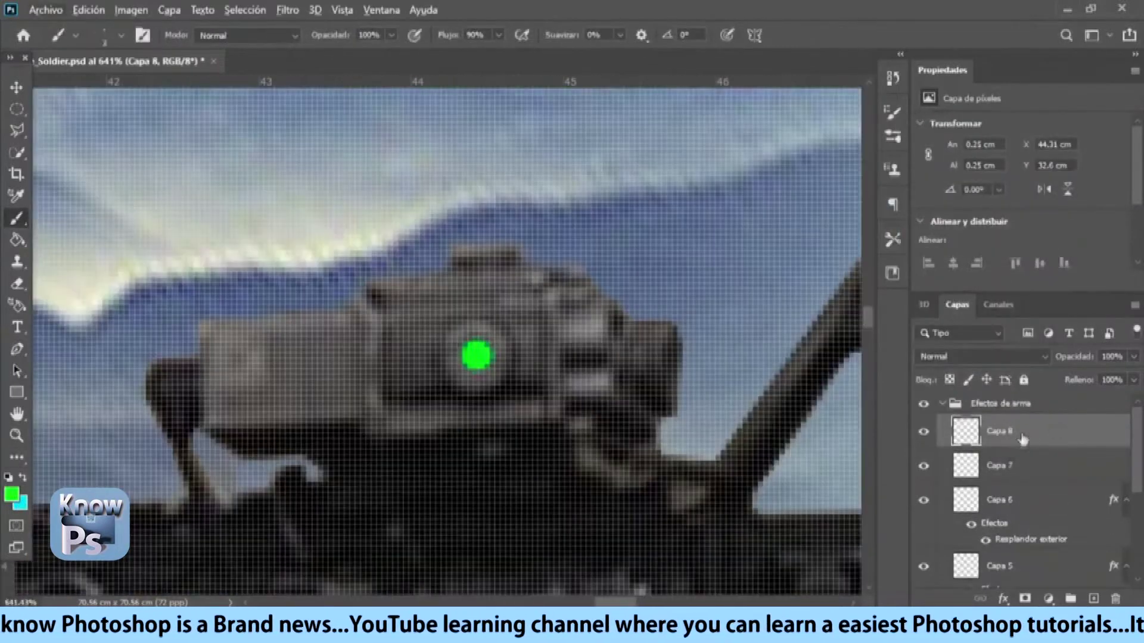
# Step: Edit the Outer Glow layer style on the green scope dot layer
pyautogui.doubleClick(1022, 439)
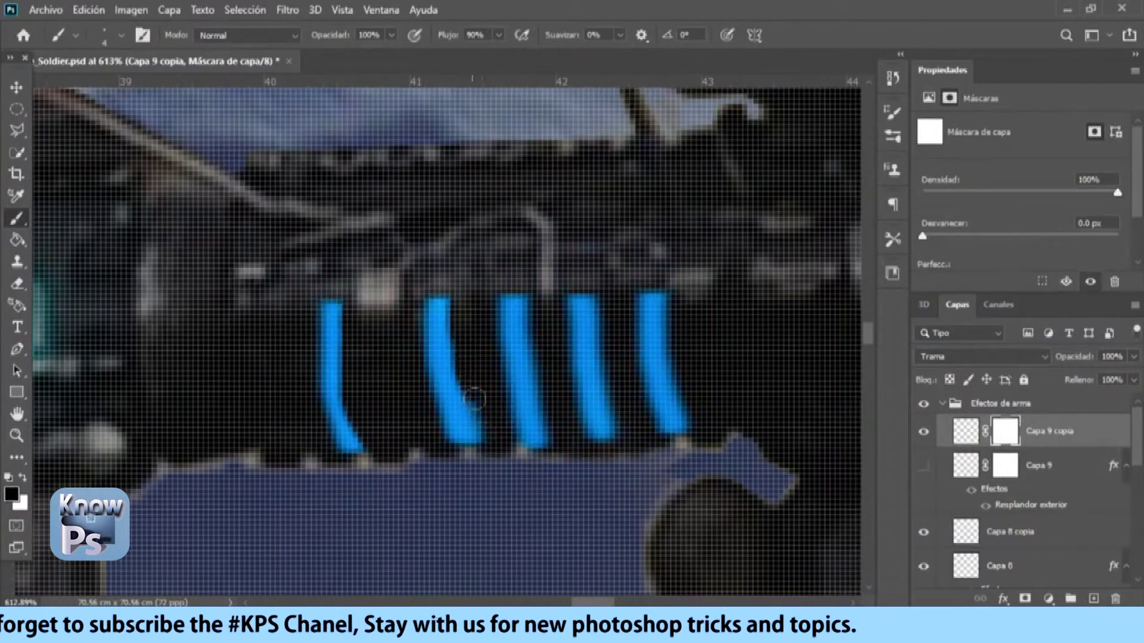
pyautogui.scroll(2, 512, 417)
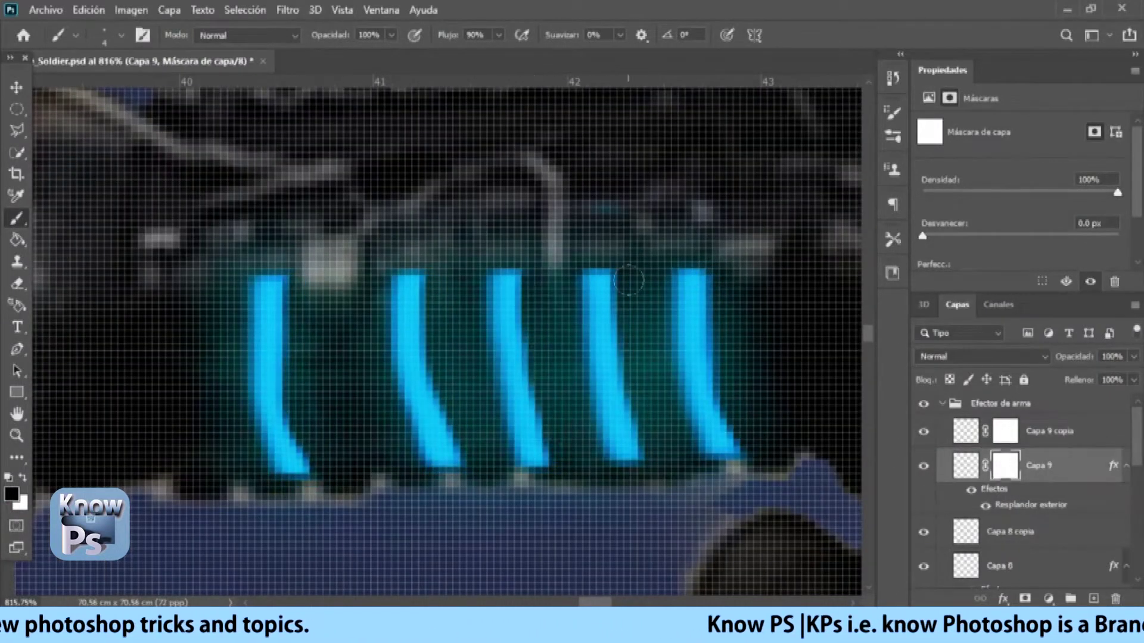
pyautogui.scroll(-4, 348, 374)
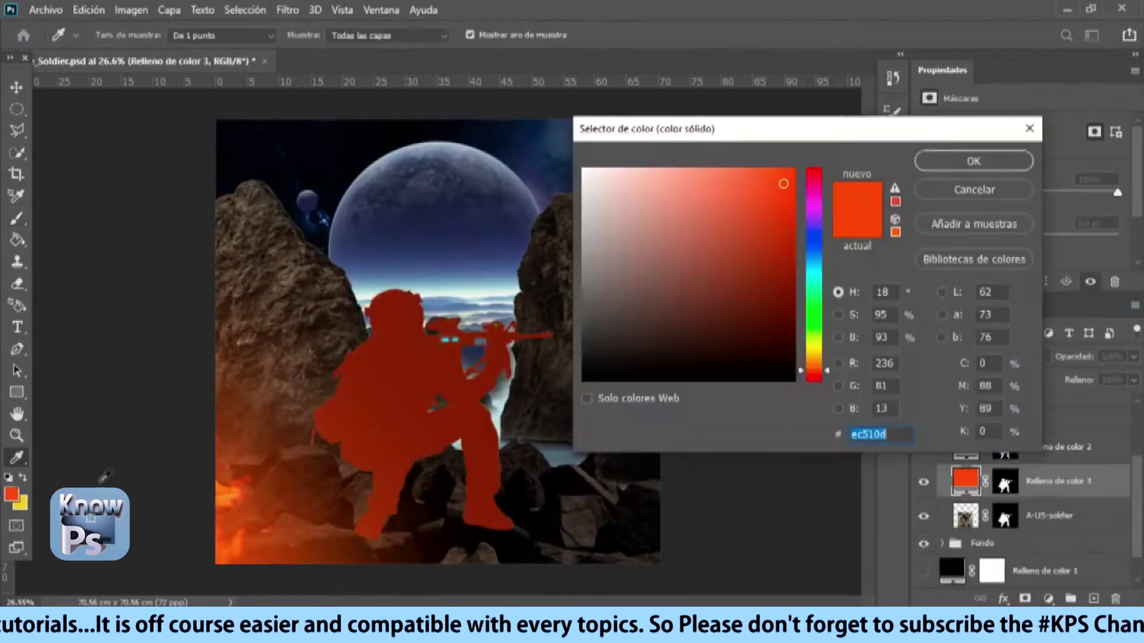
# Step: Set the fill colour to orange-red and invert its mask to hide it
pyautogui.moveTo(812, 382); pyautogui.dragTo(811, 359)
pyautogui.click(1008, 158)
pyautogui.click(1005, 481)
pyautogui.hotkey('ctrl', 'i')
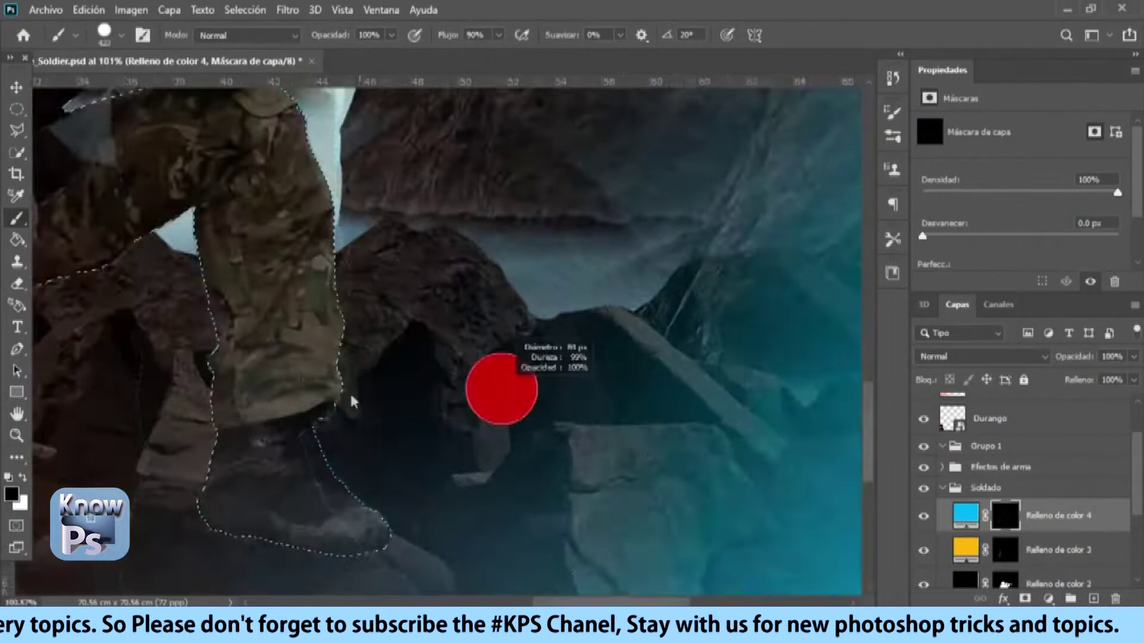
# Step: With a smaller white brush, paint cyan rim light along the goggles' edge
pyautogui.scroll(10, 492, 387)
pyautogui.press('x')
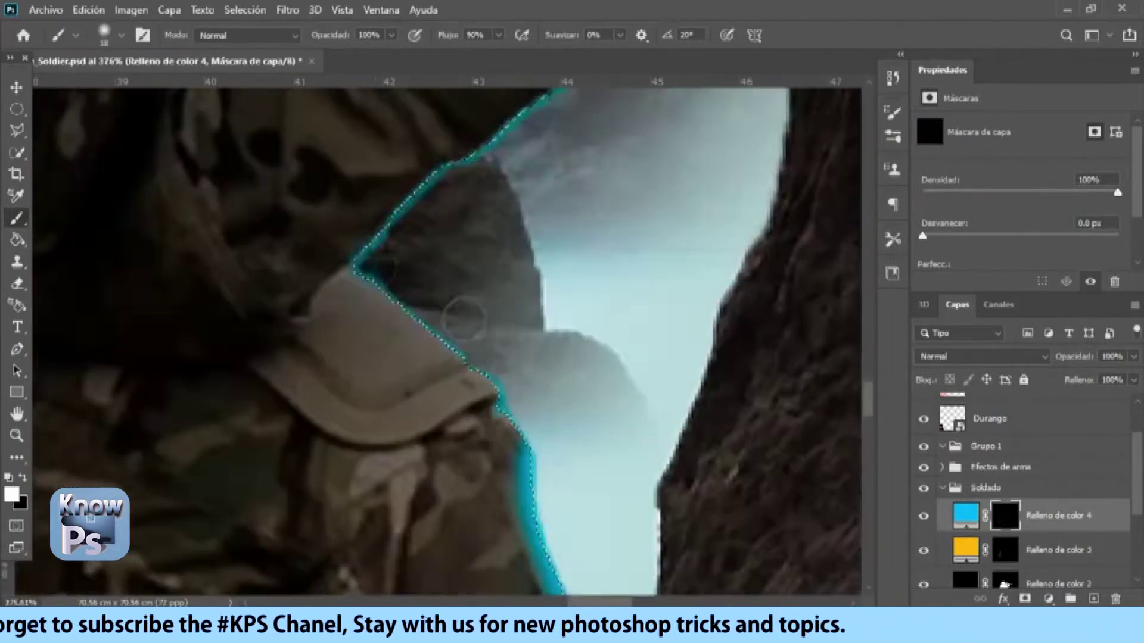
pyautogui.moveTo(439, 288); pyautogui.dragTo(527, 500)
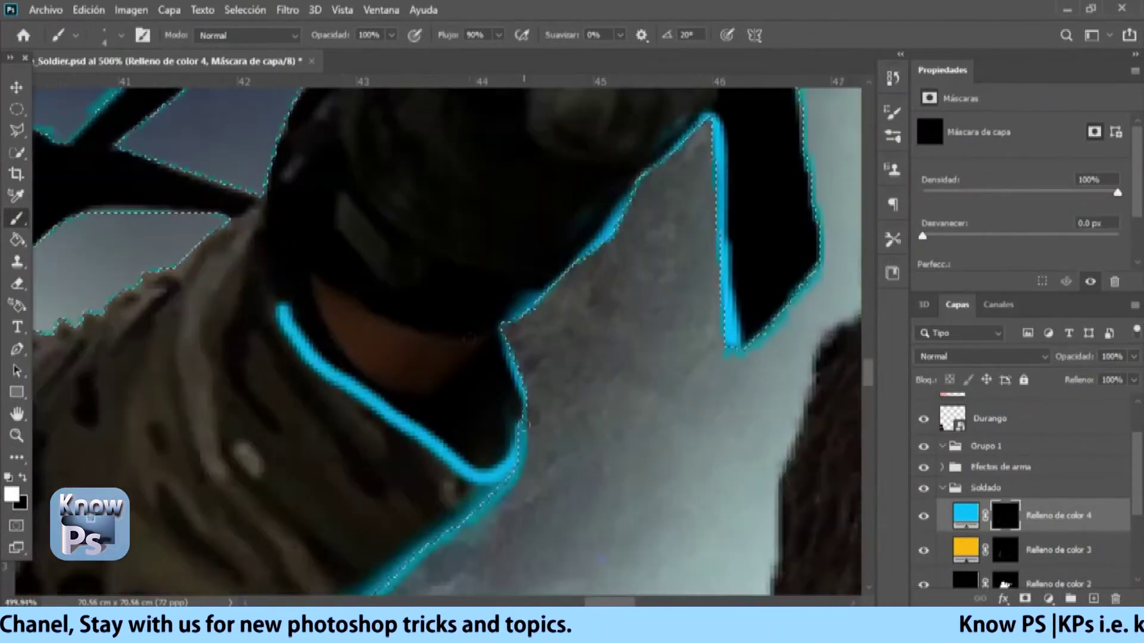
pyautogui.scroll(3, 280, 308)
pyautogui.press('x')
pyautogui.moveTo(405, 253); pyautogui.dragTo(587, 275)
# Step: Zoom over the rim light, then set the cyan rim layer's blend mode to Aclarar
pyautogui.scroll(-6, 460, 255)
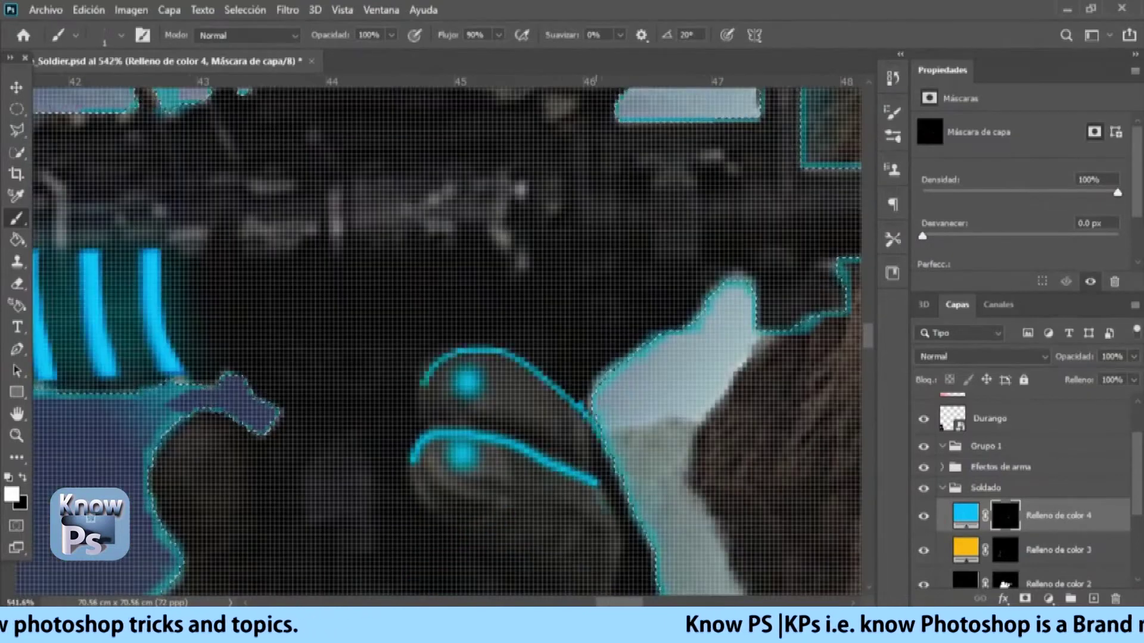
pyautogui.scroll(5, 541, 403)
pyautogui.scroll(-5, 541, 402)
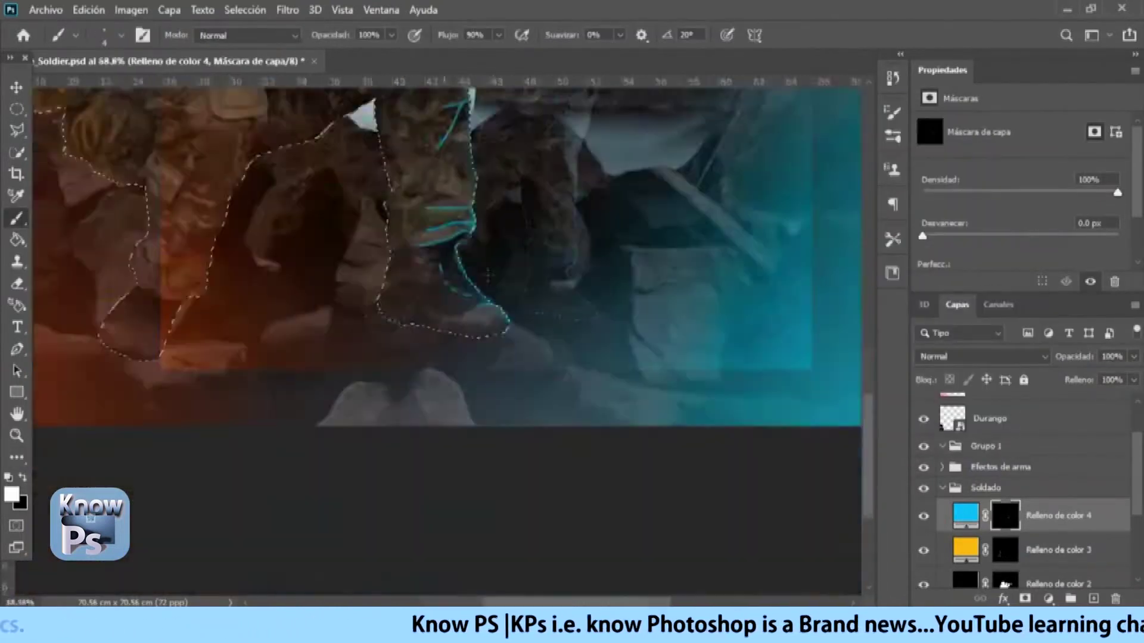
pyautogui.scroll(5, 561, 252)
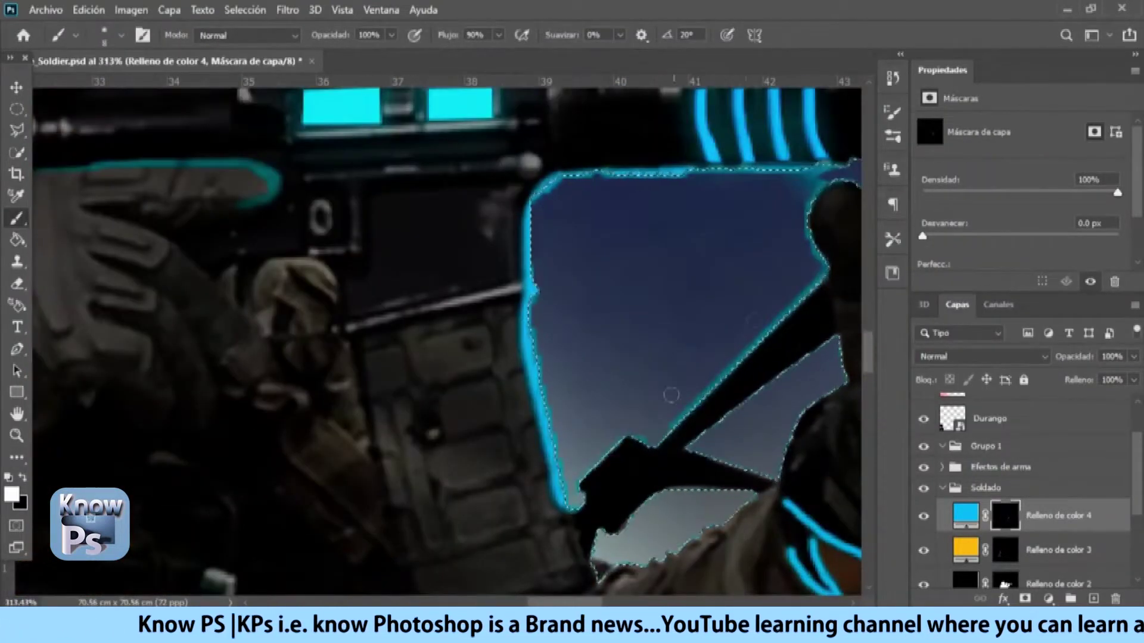
pyautogui.scroll(-2, 671, 395)
pyautogui.scroll(-3, 671, 395)
pyautogui.scroll(5, 292, 411)
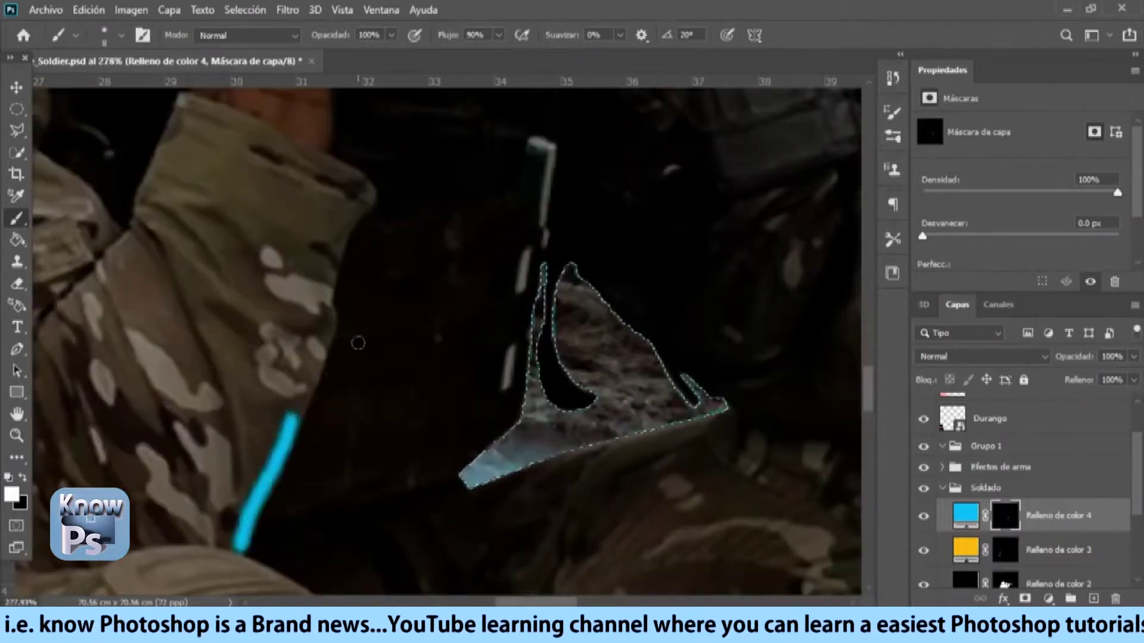
pyautogui.scroll(2, 506, 318)
pyautogui.scroll(-5, 657, 391)
pyautogui.scroll(5, 613, 273)
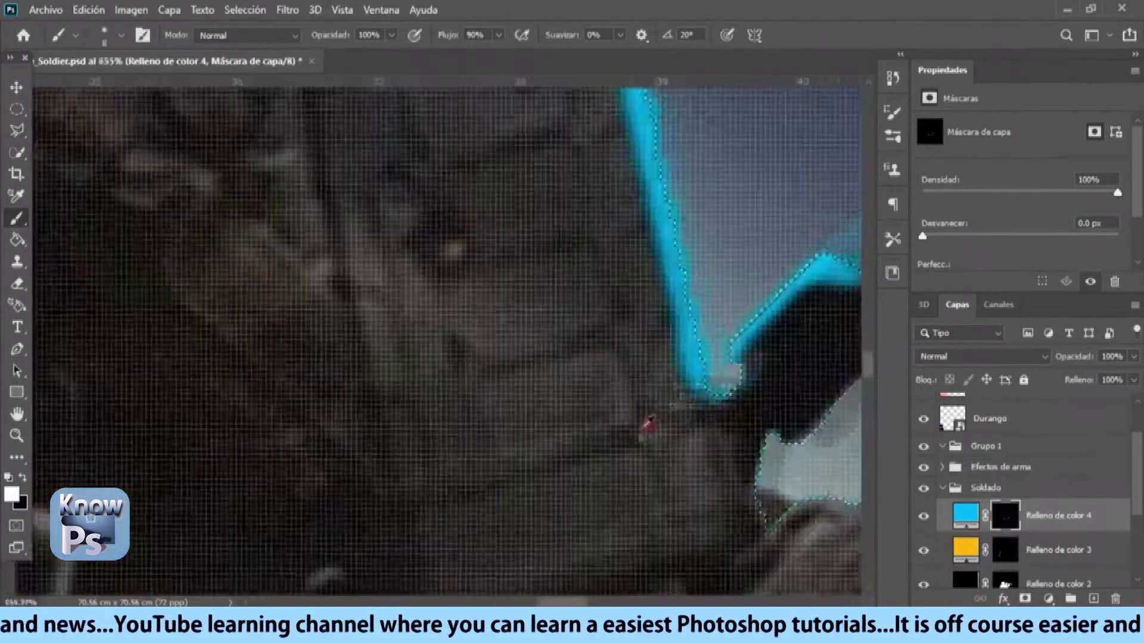
pyautogui.scroll(-1, 613, 273)
pyautogui.scroll(-4, 613, 273)
pyautogui.scroll(5, 613, 273)
pyautogui.scroll(-1, 455, 288)
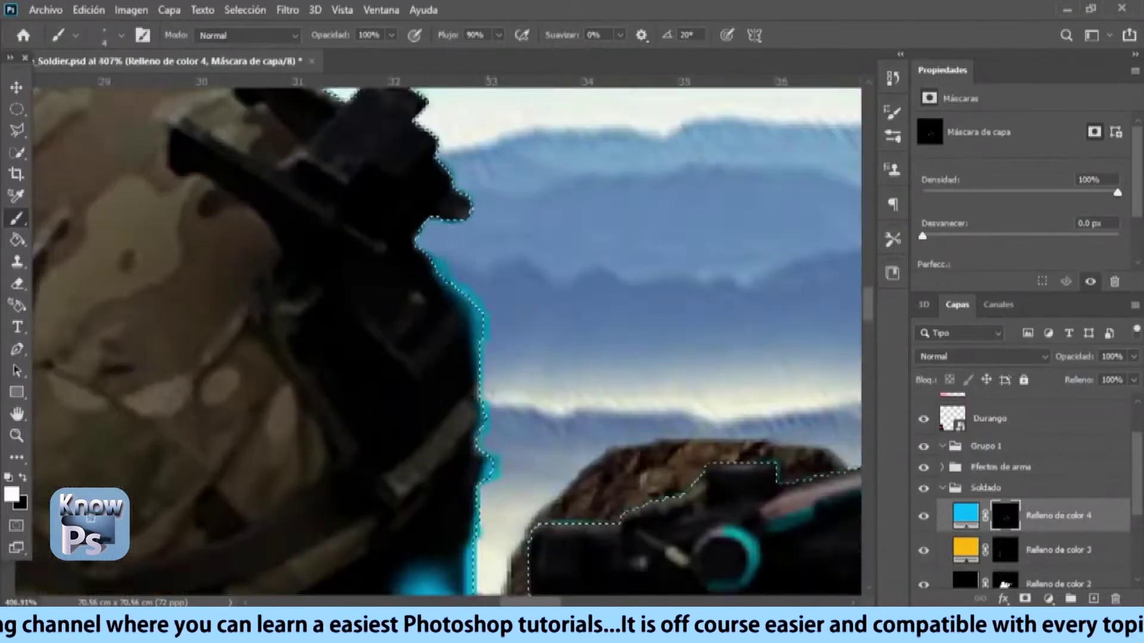
pyautogui.scroll(-1, 486, 213)
pyautogui.scroll(1, 485, 213)
pyautogui.scroll(2, 486, 214)
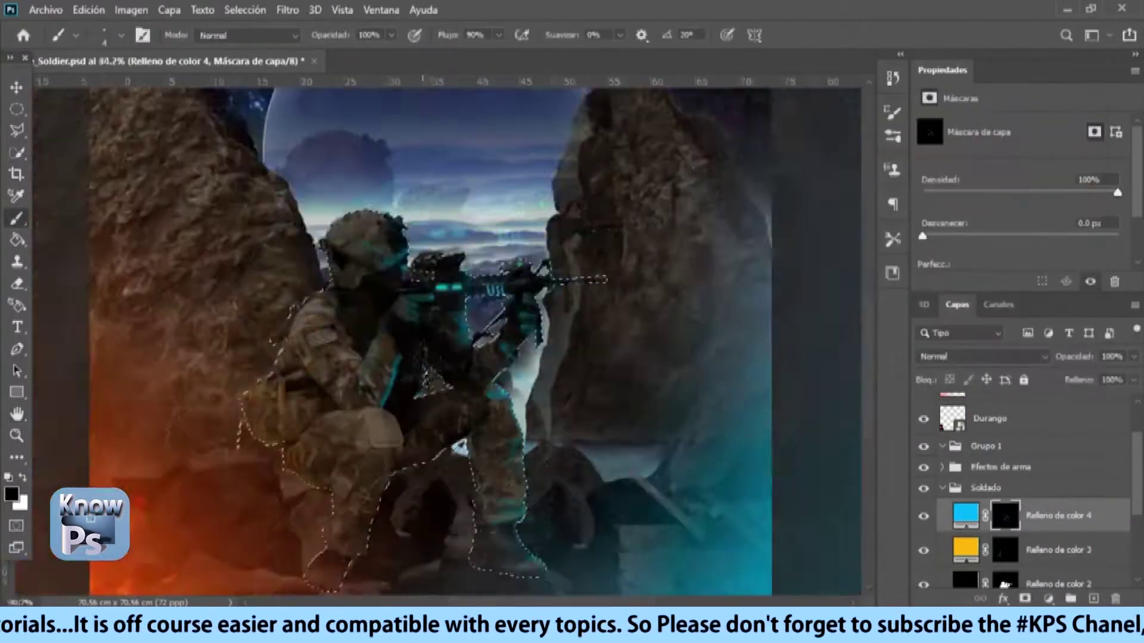
pyautogui.click(977, 357)
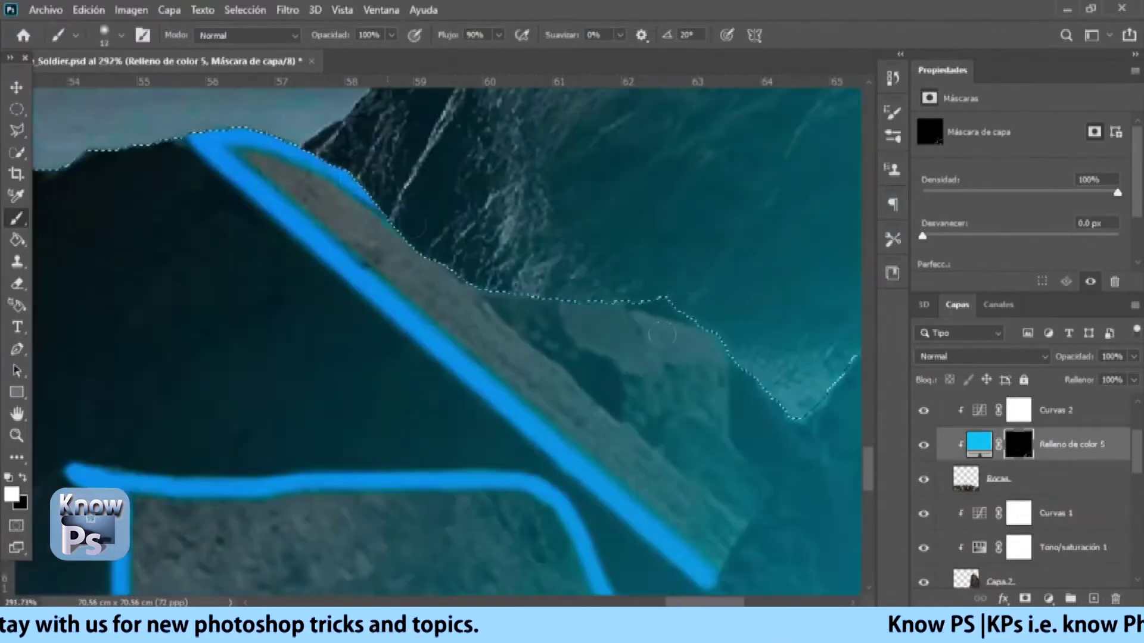
# Step: Paint a thin cyan rim line along the right rock edges, then move to the lower-left boulders
pyautogui.moveTo(567, 284); pyautogui.dragTo(680, 433)
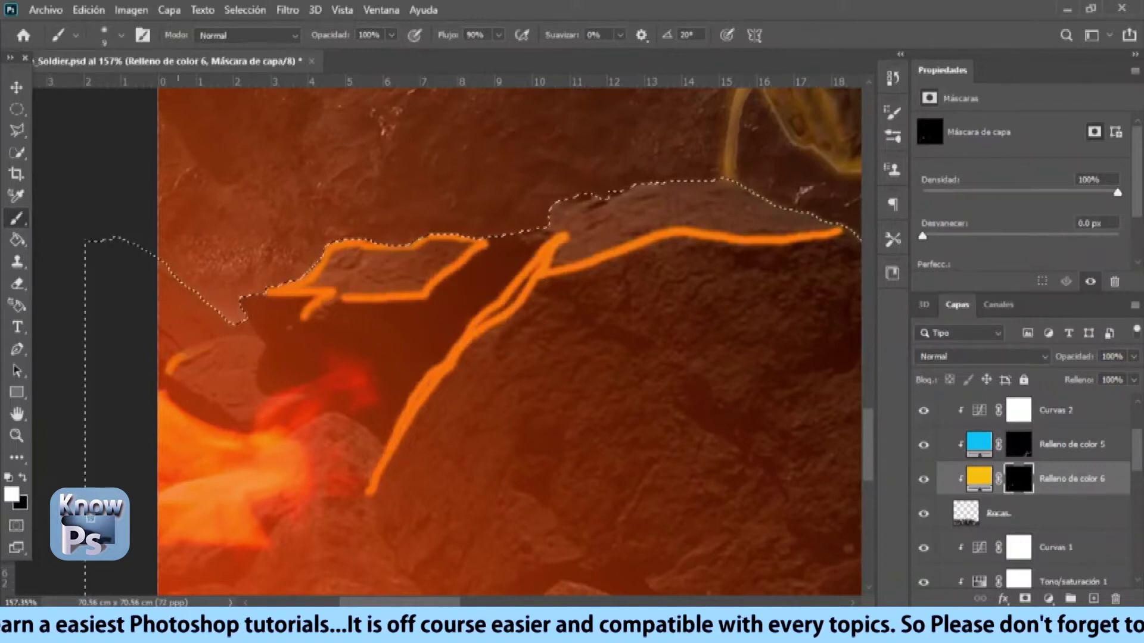
pyautogui.moveTo(350, 551); pyautogui.dragTo(337, 363)
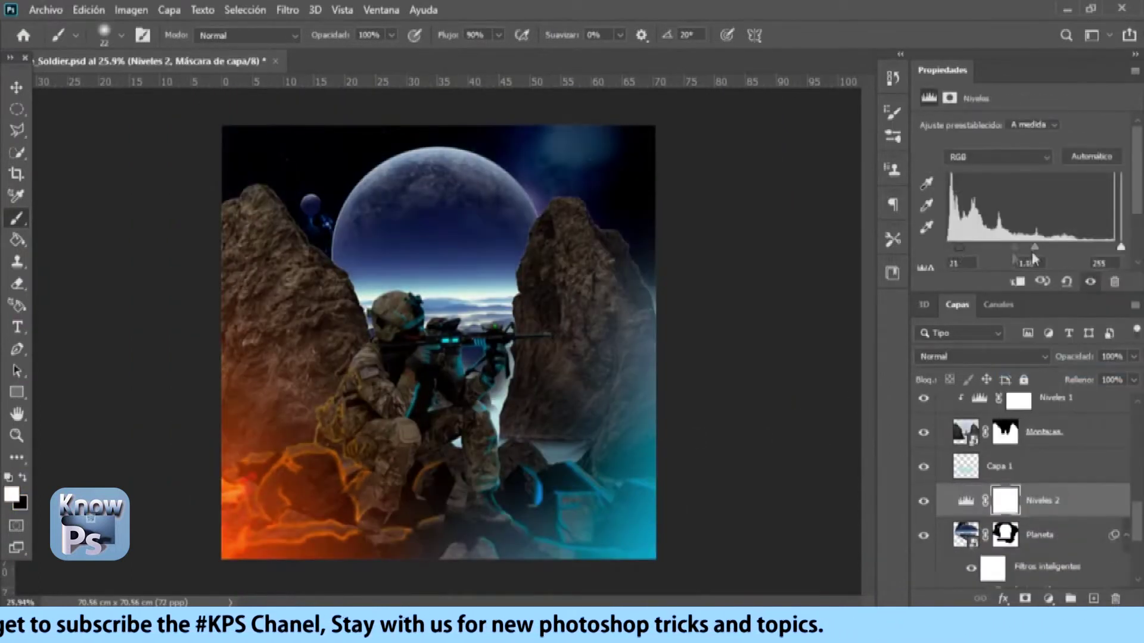
# Step: Set Levels 2 to black 15, midtones 0.92, and set Planeta Hue/Saturation to Hue +3, Saturation -28
pyautogui.moveTo(1033, 255); pyautogui.dragTo(1043, 248)
pyautogui.moveTo(971, 248); pyautogui.dragTo(955, 248)
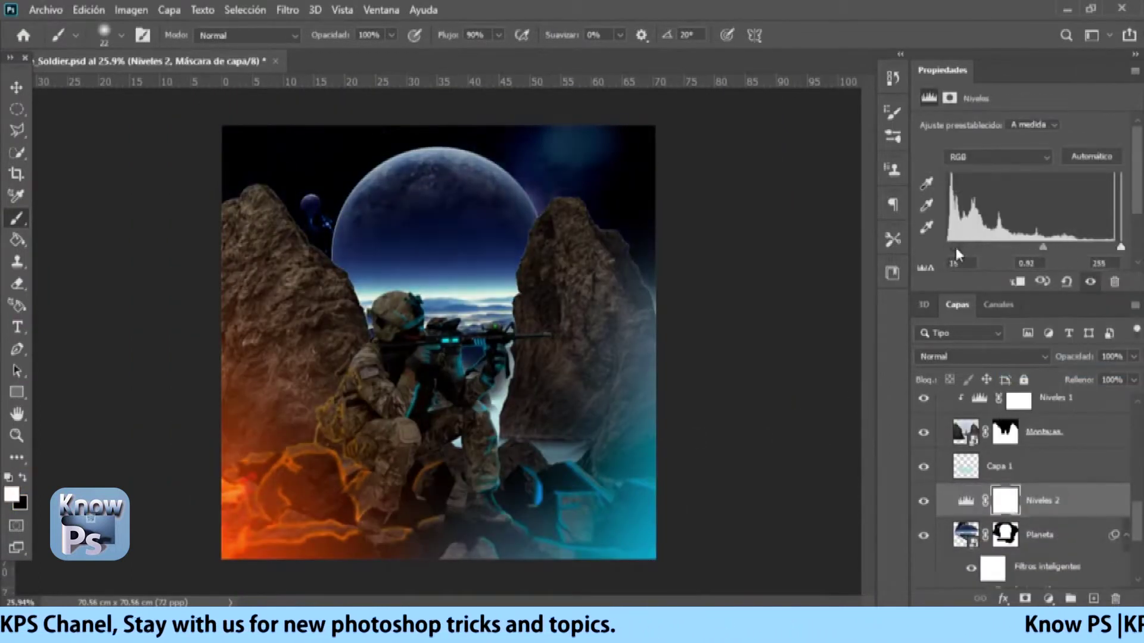
pyautogui.click(980, 544)
pyautogui.moveTo(804, 250); pyautogui.dragTo(791, 256)
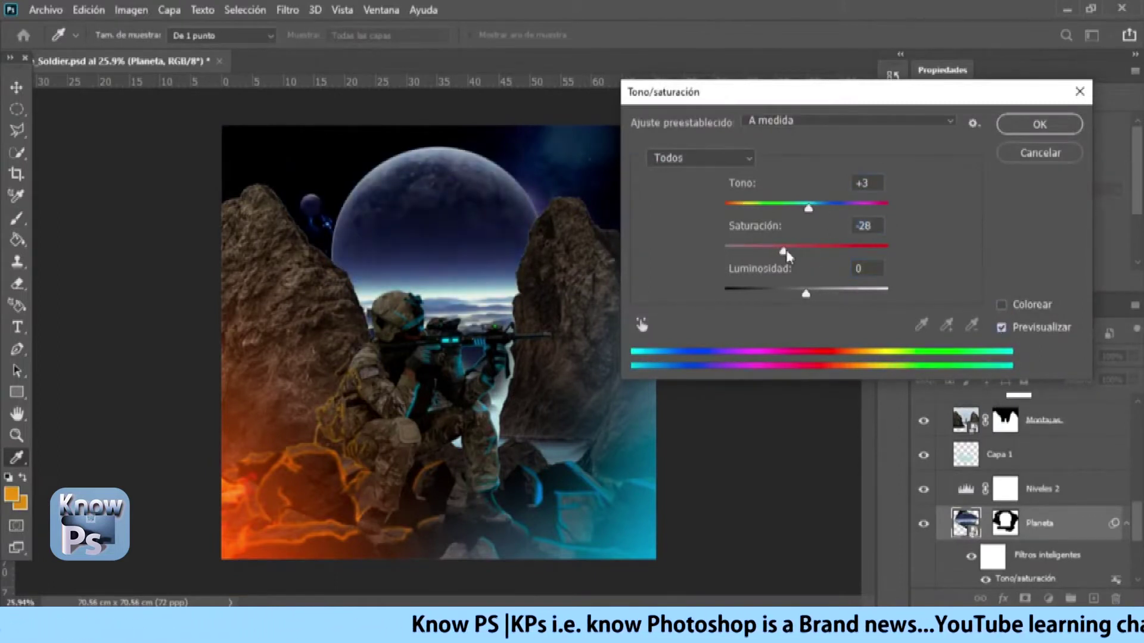
pyautogui.click(1016, 120)
# Step: Collapse the layer groups in the Layers panel into a tidy tree
pyautogui.scroll(3, 953, 488)
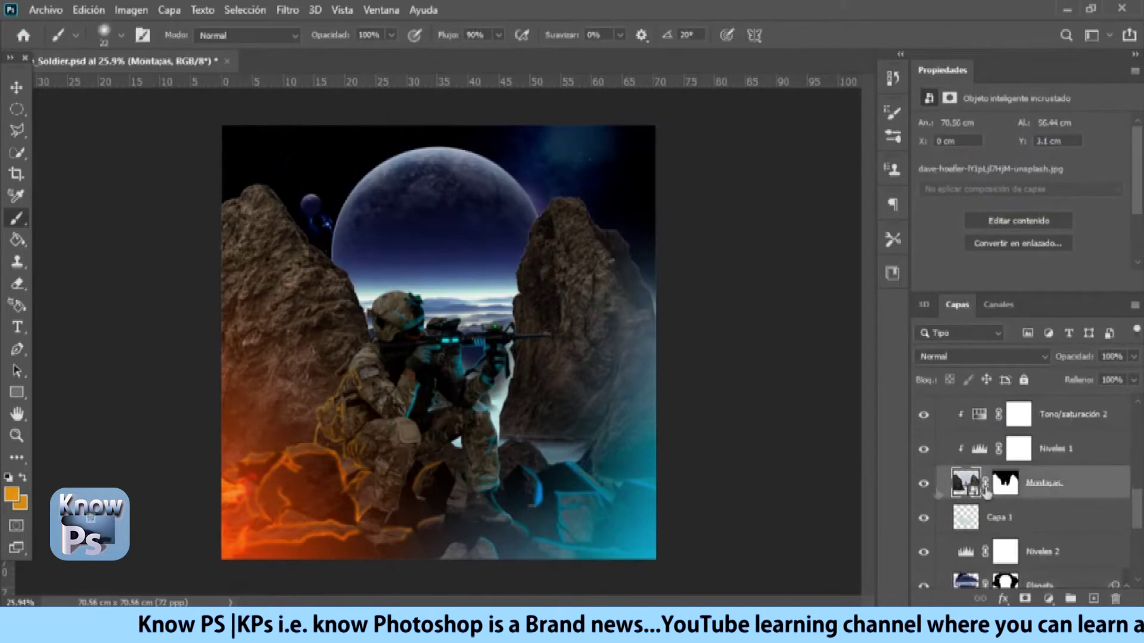
pyautogui.scroll(3, 983, 477)
pyautogui.click(943, 487)
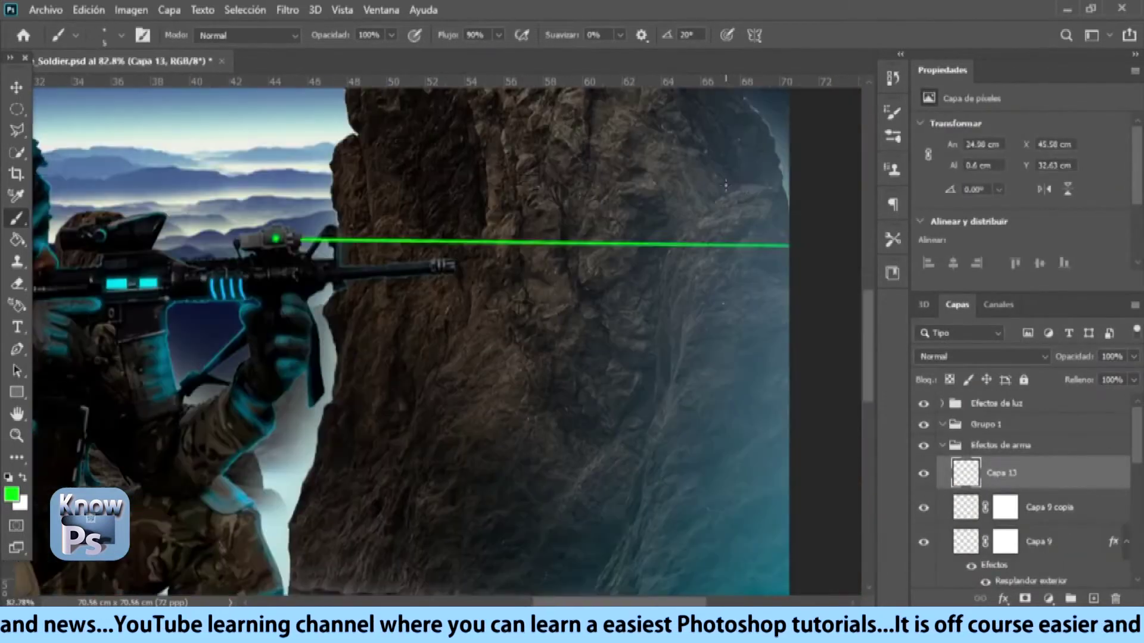
# Step: Soften the green laser beam on Capa 13 with a slight Gaussian blur
pyautogui.keyDown('alt'); pyautogui.scroll(3, 698, 199); pyautogui.keyUp('alt')
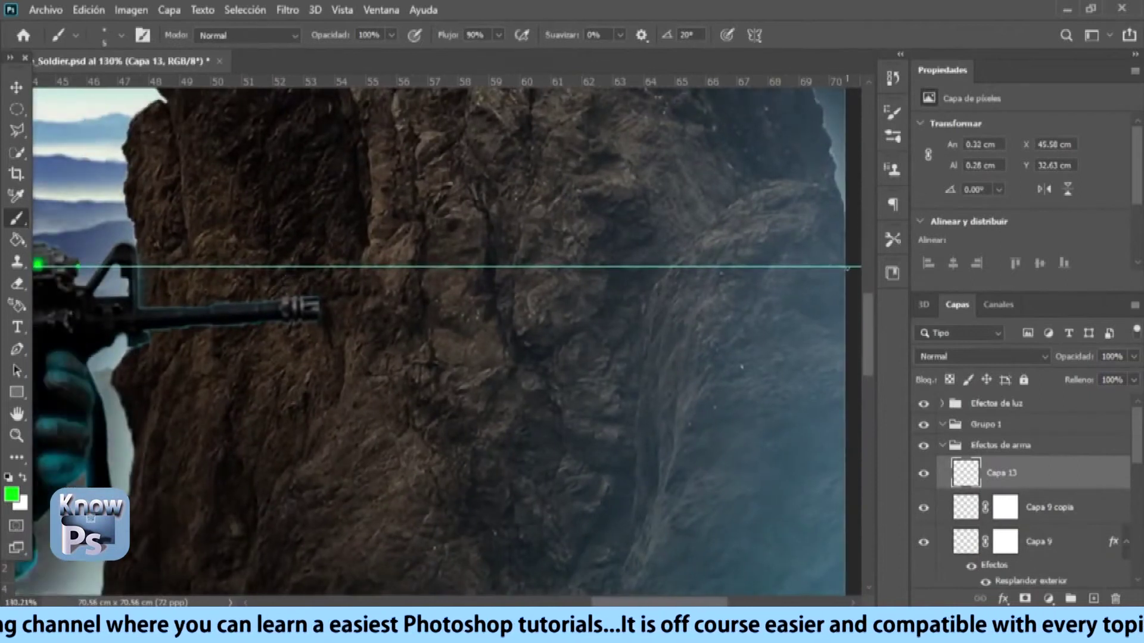
pyautogui.press('v')
pyautogui.keyDown('alt'); pyautogui.scroll(-3, 807, 242); pyautogui.keyUp('alt')
pyautogui.keyDown('alt'); pyautogui.scroll(-2, 806, 241); pyautogui.keyUp('alt')
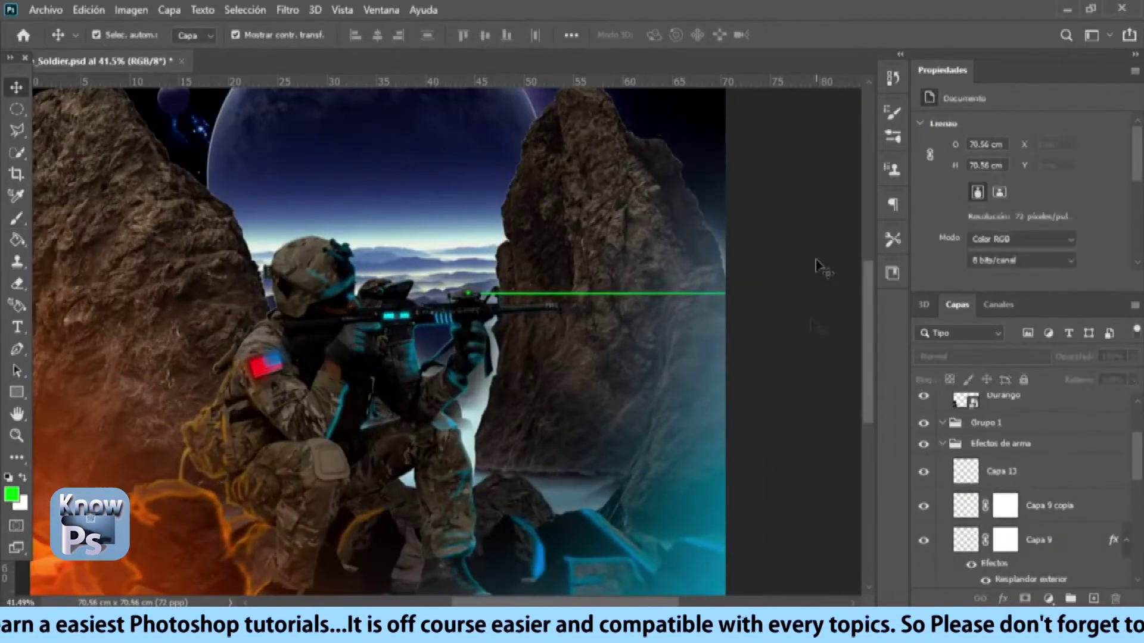
pyautogui.click(287, 10)
pyautogui.click(581, 310)
pyautogui.press('Return')
pyautogui.keyDown('alt'); pyautogui.scroll(-3, 669, 316); pyautogui.keyUp('alt')
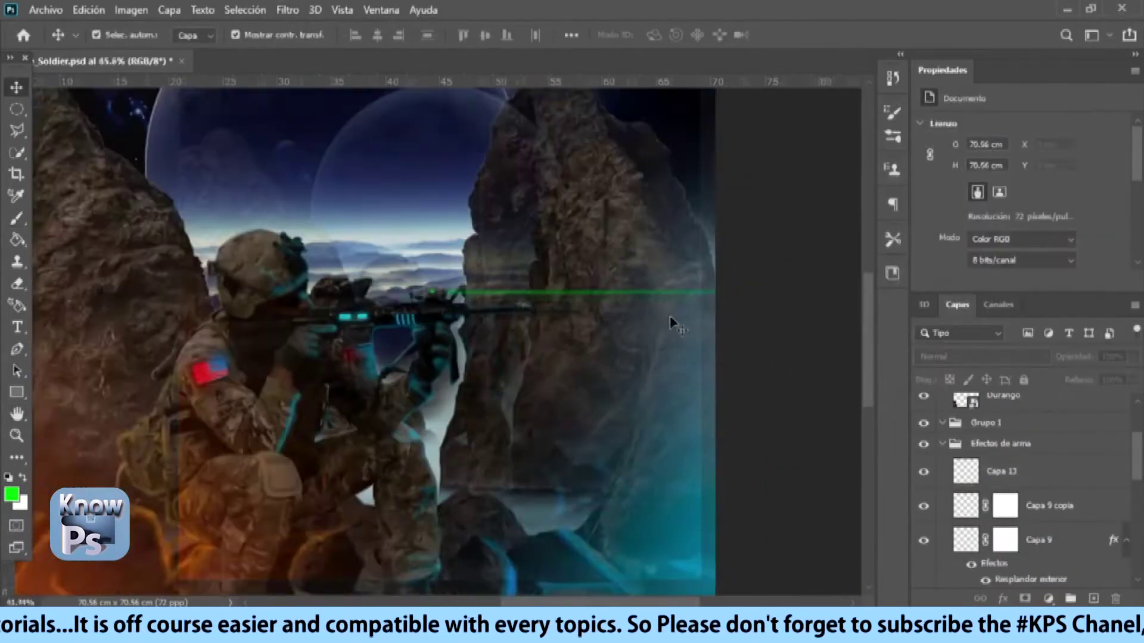
pyautogui.keyDown('alt'); pyautogui.scroll(-1, 356, 386); pyautogui.keyUp('alt')
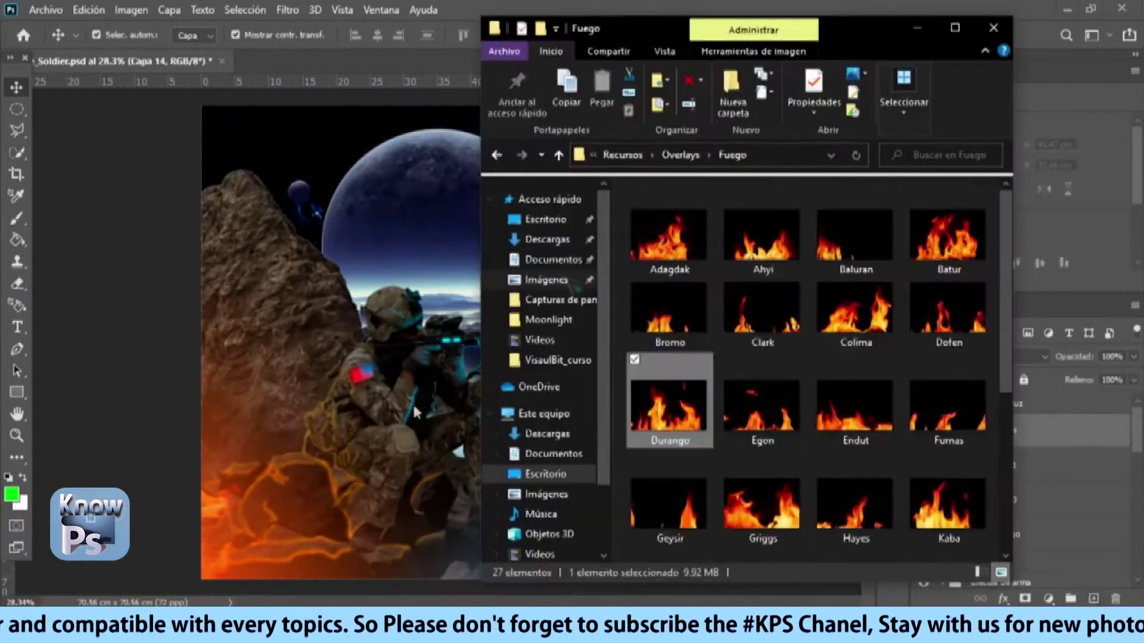
# Step: Place the Kura particles, blend them as Sobreexponer color, shift them down and duplicate the layer
pyautogui.scroll(2, 890, 388)
pyautogui.moveTo(737, 184); pyautogui.dragTo(417, 387)
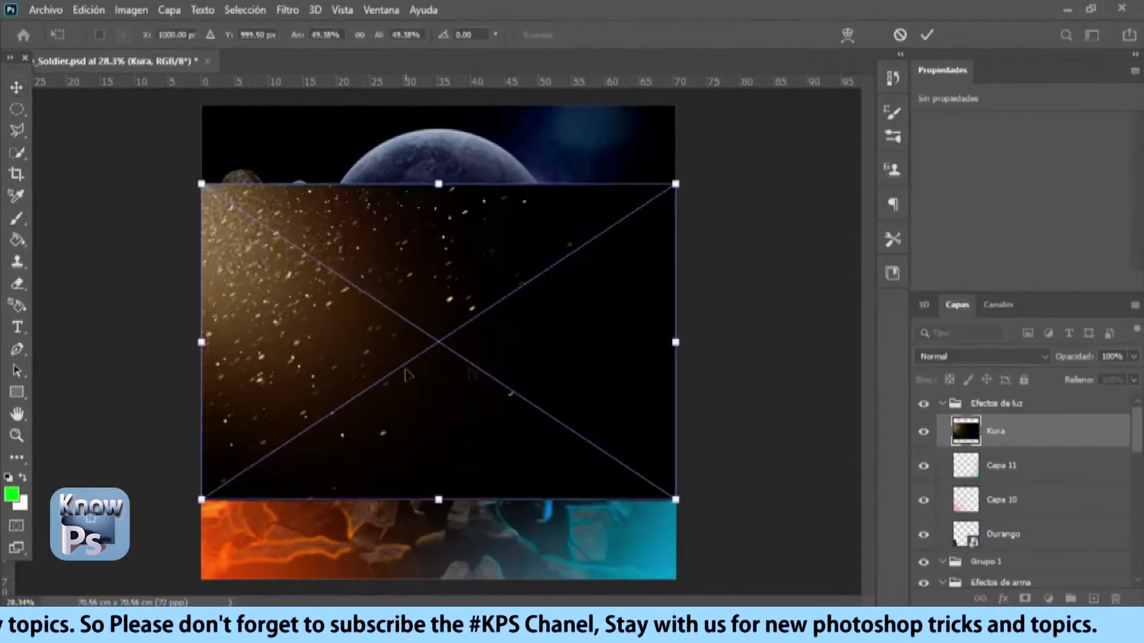
pyautogui.click(982, 356)
pyautogui.click(982, 337)
pyautogui.moveTo(262, 280)
pyautogui.mouseDown()
pyautogui.moveTo(259, 395)
pyautogui.moveTo(262, 334)
pyautogui.mouseUp()
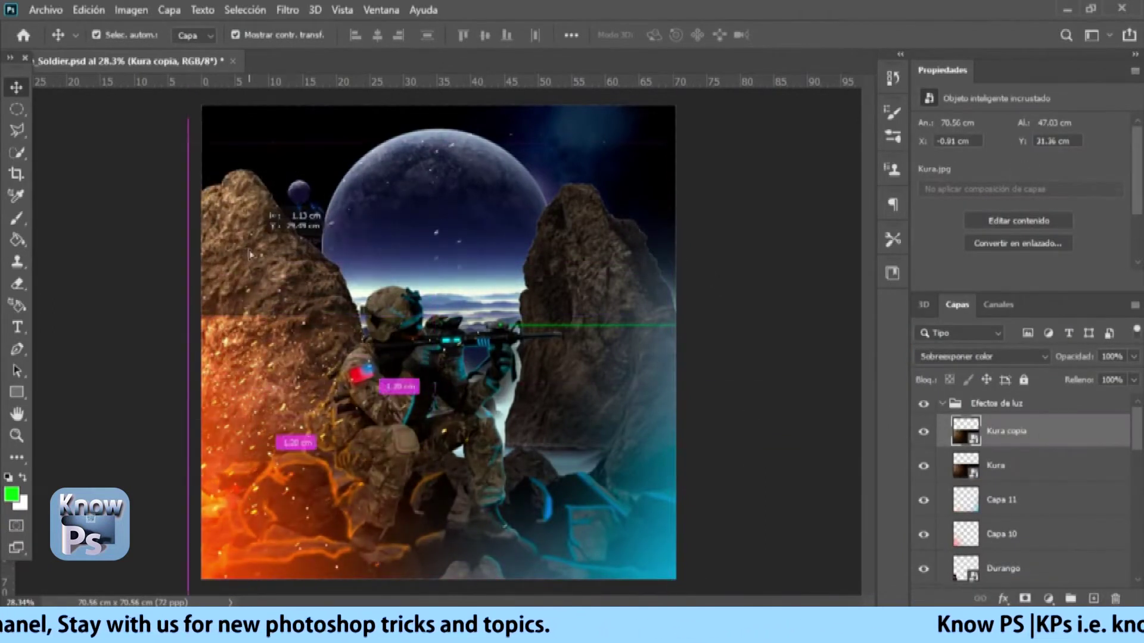
pyautogui.hotkey('ctrl', 'j')
pyautogui.press('b')
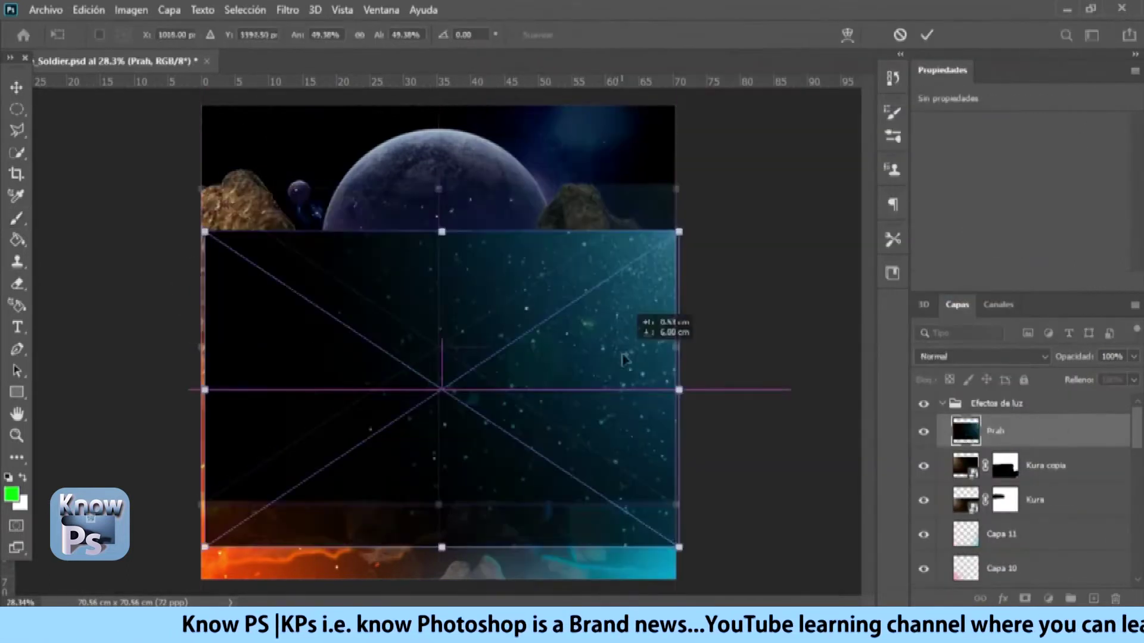
# Step: Scale the Prah particles to cover the canvas and blend them as Sobreexponer color
pyautogui.moveTo(655, 315); pyautogui.dragTo(179, 595)
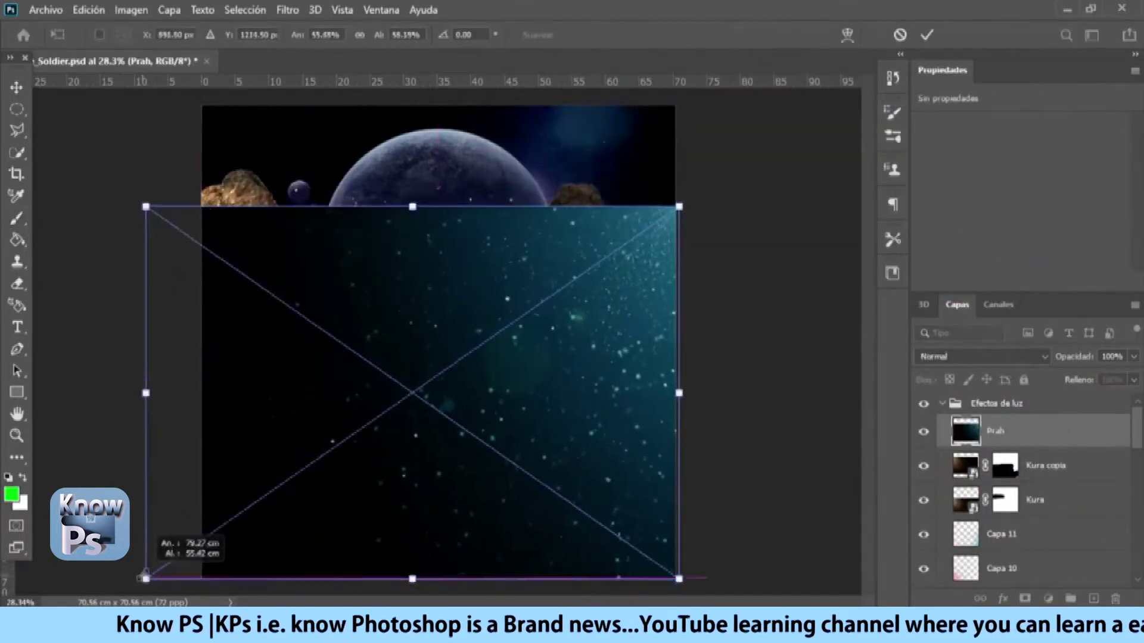
pyautogui.press('Return')
pyautogui.click(982, 357)
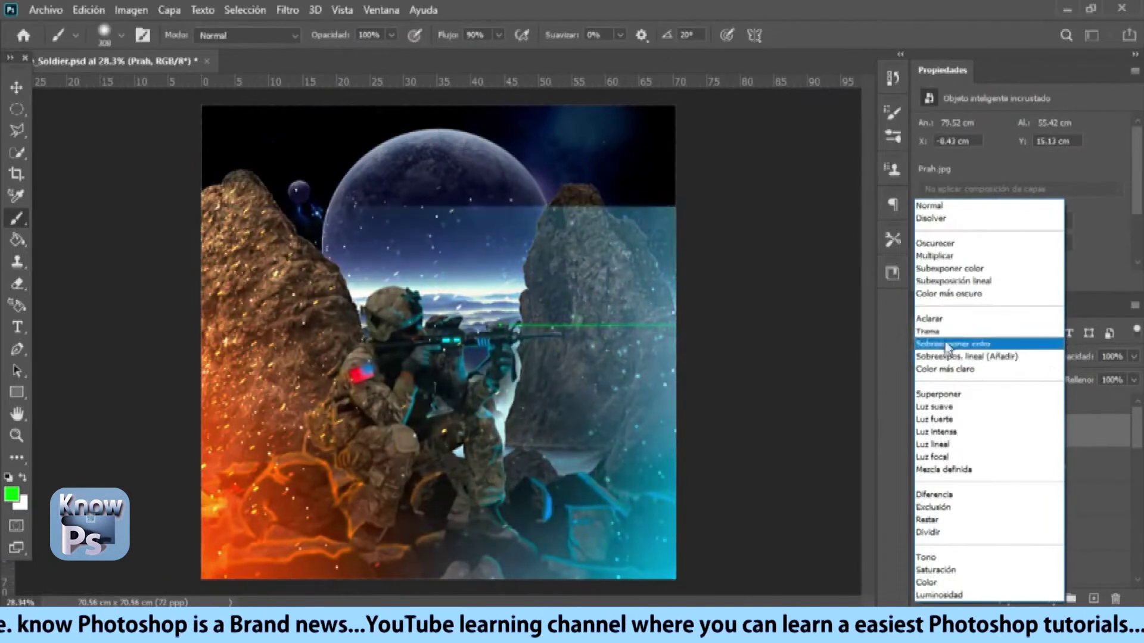
pyautogui.click(989, 344)
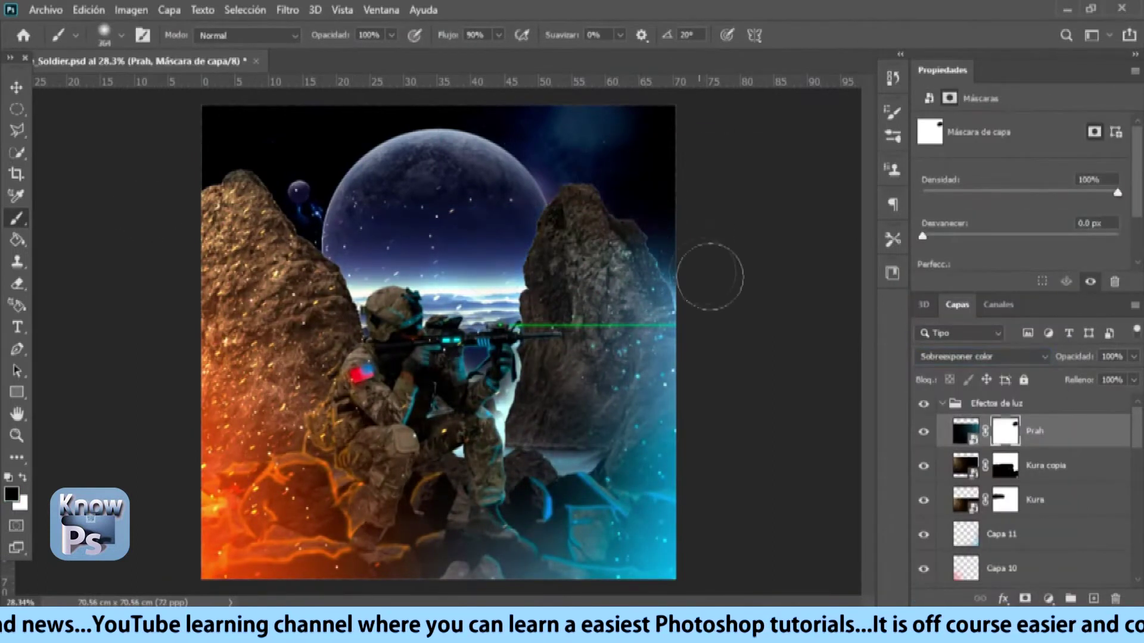
pyautogui.scroll(-5, 1014, 518)
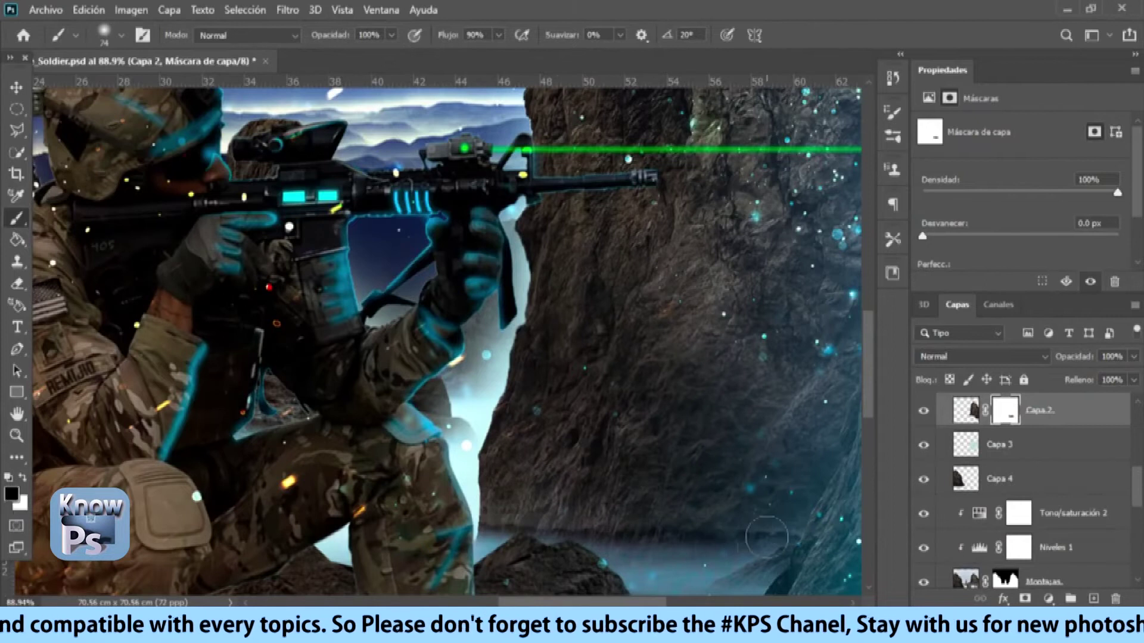
# Step: Scroll through the Layers panel around the rock adjustments for the blue haze layer
pyautogui.scroll(3, 983, 518)
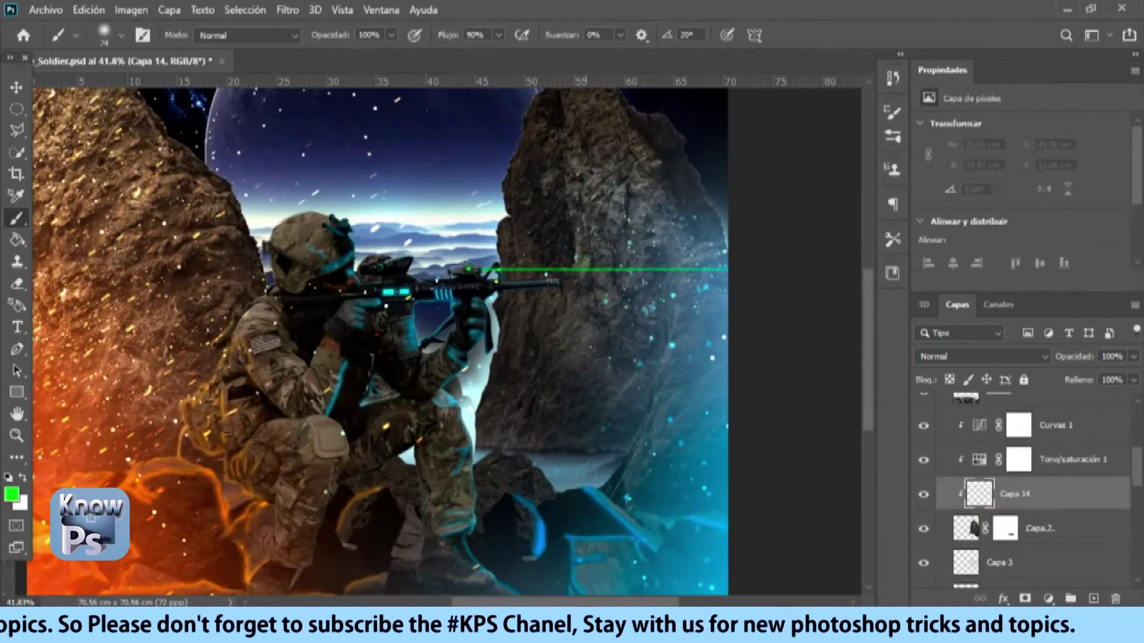
pyautogui.scroll(1, 966, 525)
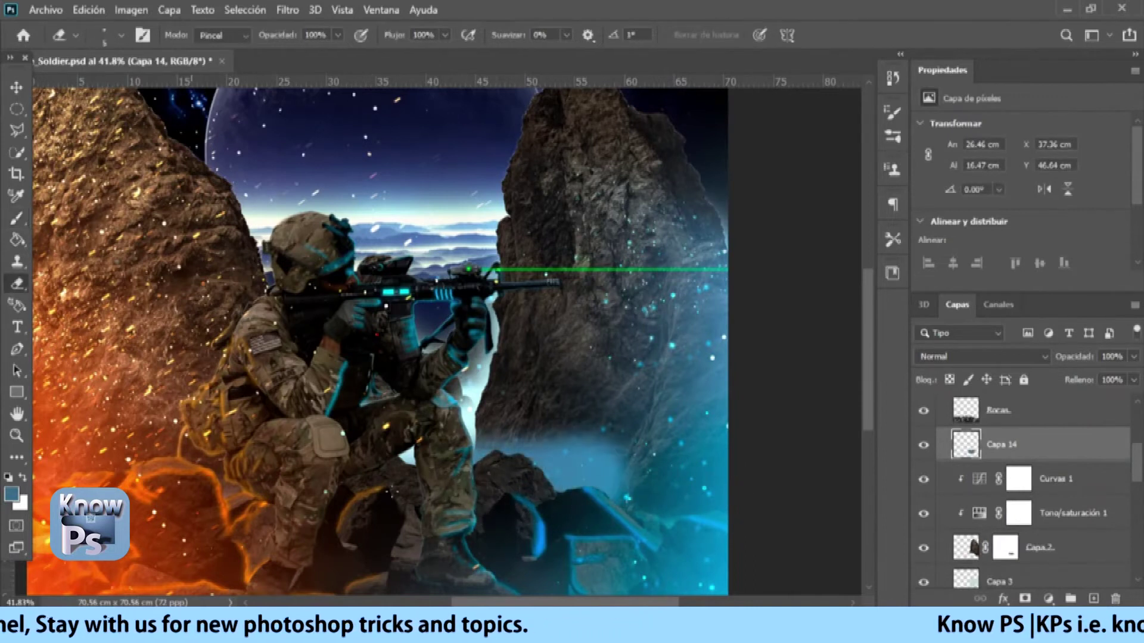
pyautogui.scroll(-3, 541, 505)
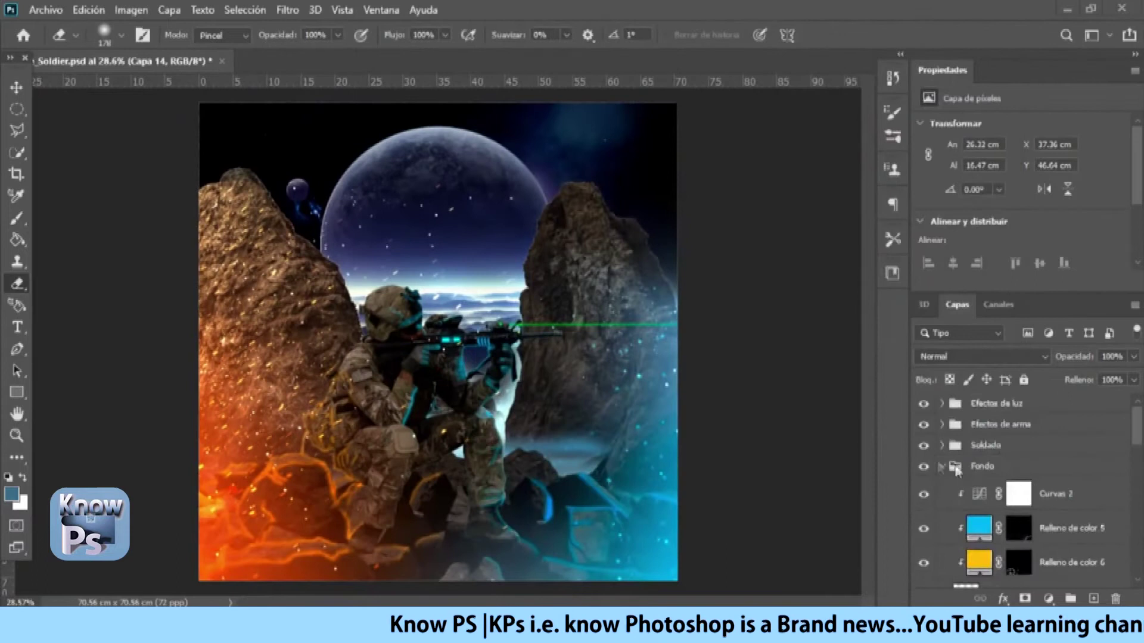
# Step: Crop a merged copy of the composite and grade it in Camera Raw (Exposure -0.30, Contrast +32, HSL saturation)
pyautogui.rightClick(977, 417)
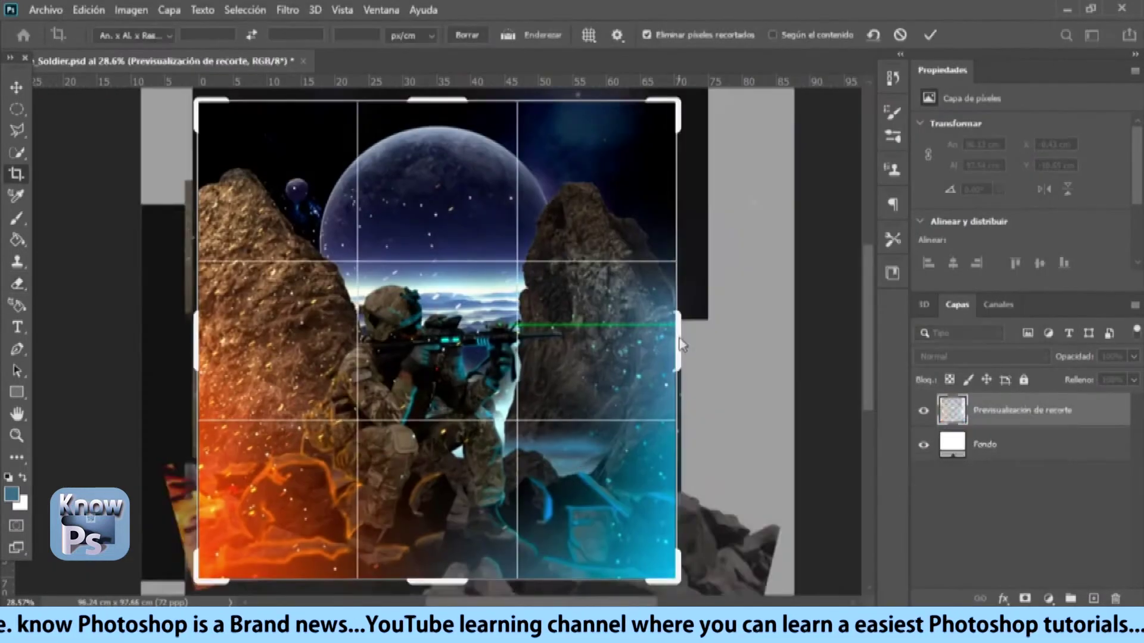
pyautogui.press('Return')
pyautogui.click(288, 10)
pyautogui.moveTo(312, 198)
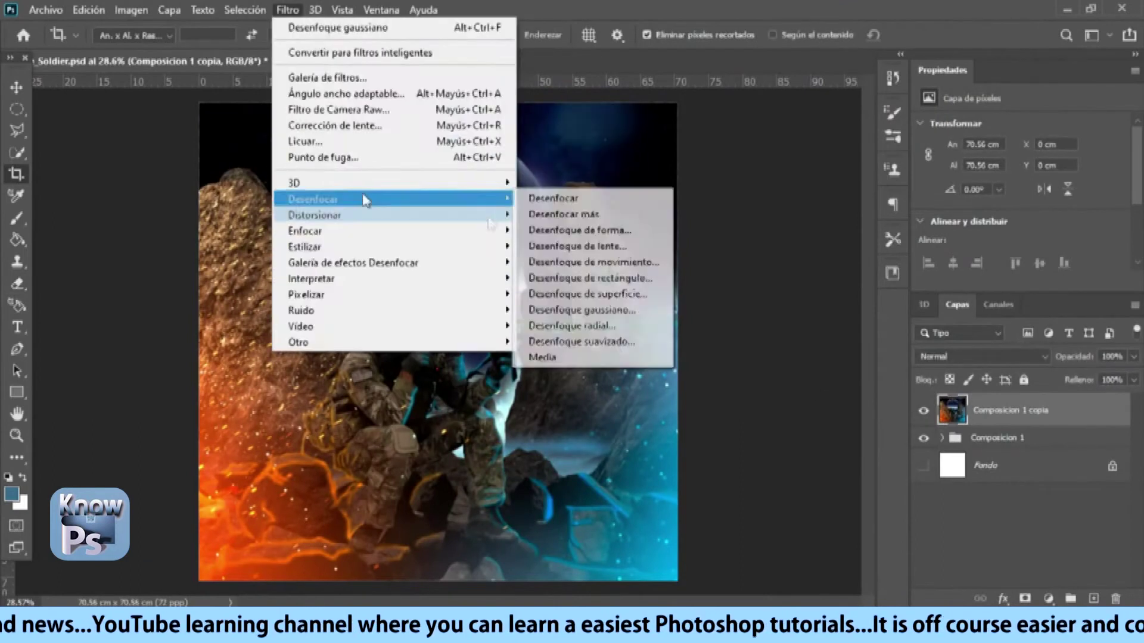
pyautogui.moveTo(903, 437)
pyautogui.mouseDown()
pyautogui.moveTo(936, 437)
pyautogui.moveTo(867, 436)
pyautogui.mouseUp()
pyautogui.click(857, 192)
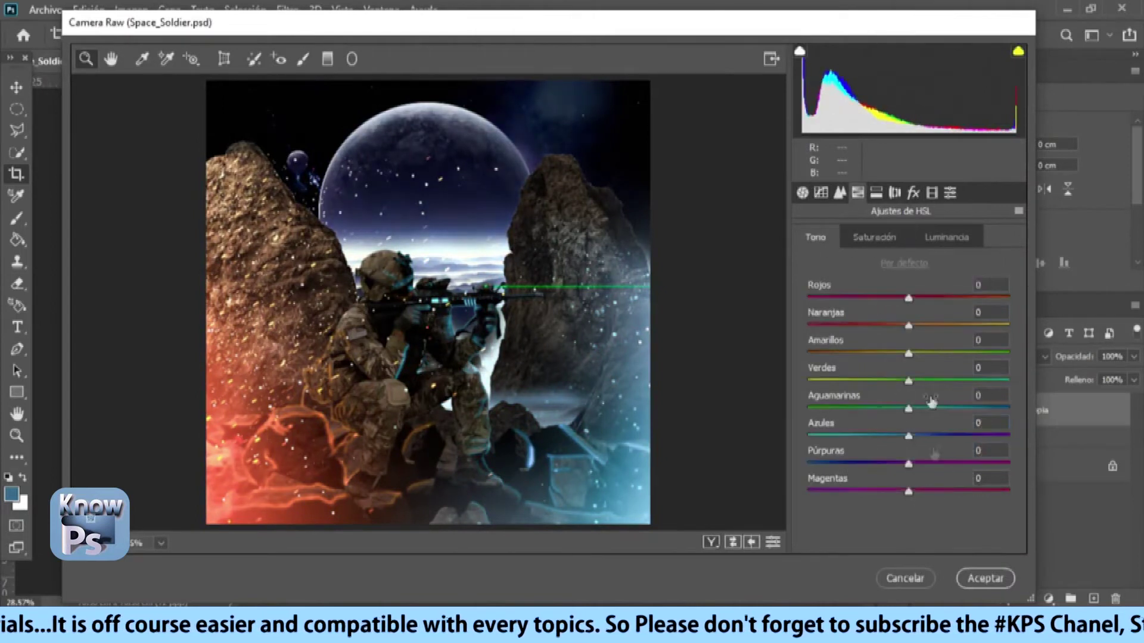
pyautogui.press('Return')
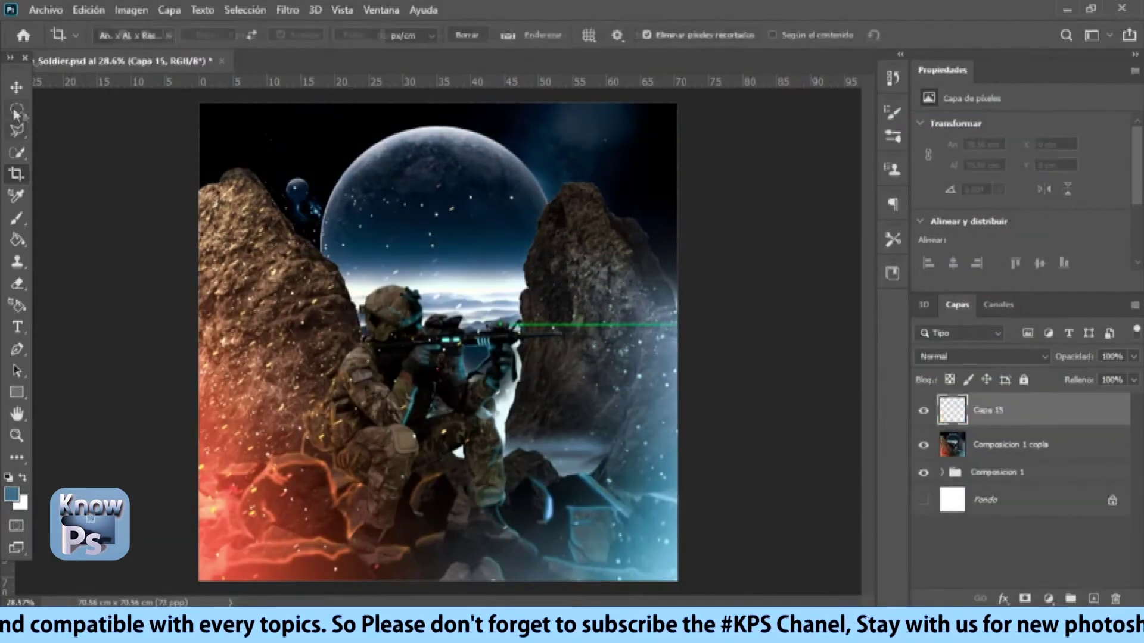
# Step: Add a black circular vignette on Capa 15, softened with Gaussian blur, at 49% opacity
pyautogui.click(245, 9)
pyautogui.click(268, 73)
pyautogui.hotkey('alt', 'BackSpace')
pyautogui.hotkey('ctrl', 'd')
pyautogui.press('v')
pyautogui.click(287, 10)
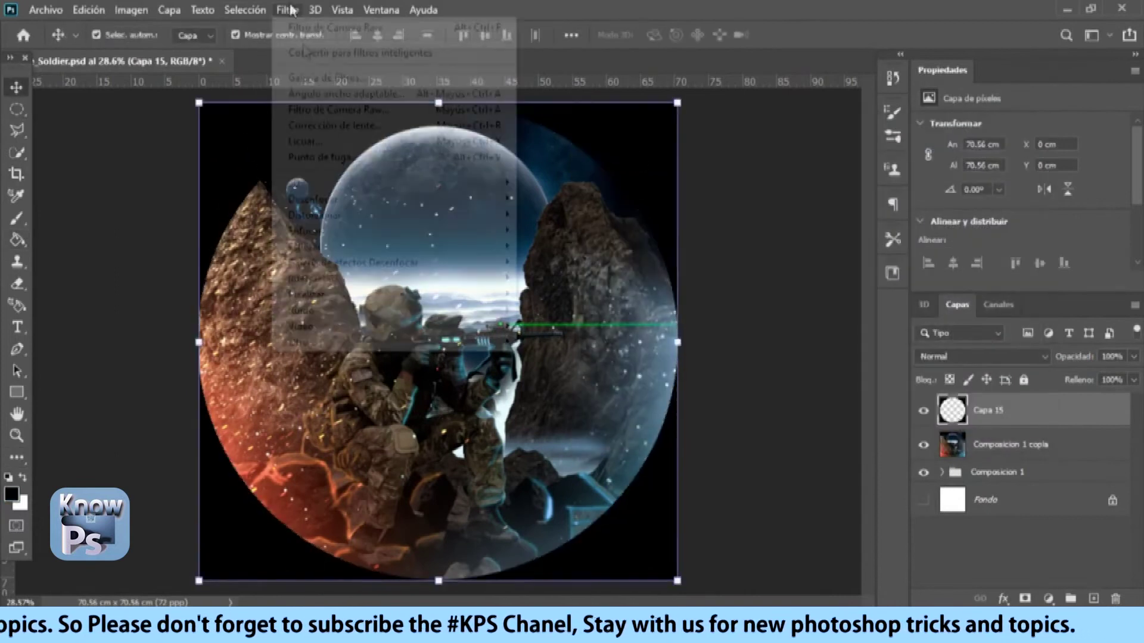
pyautogui.click(597, 310)
pyautogui.click(1039, 140)
pyautogui.moveTo(1134, 357); pyautogui.dragTo(1107, 370)
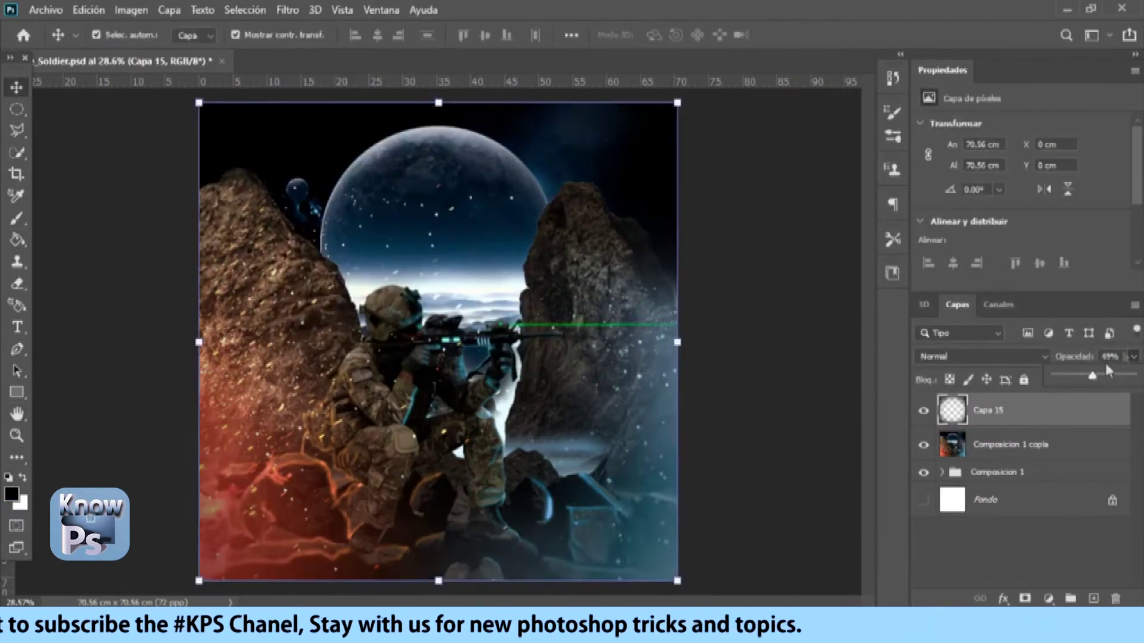